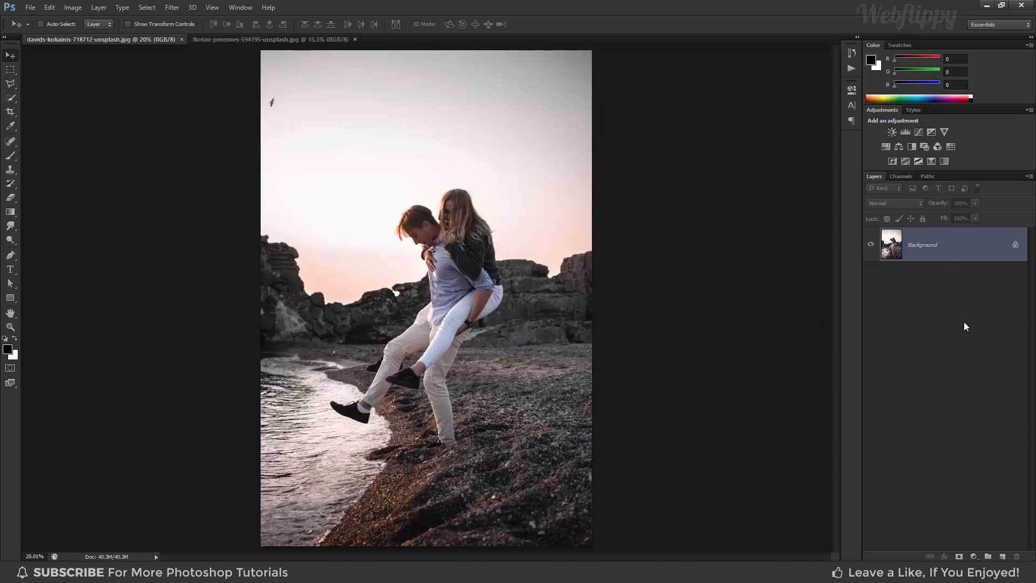
# Add a Gradient Map adjustment layer above the Background using the Black, White preset.
pyautogui.click(973, 556)
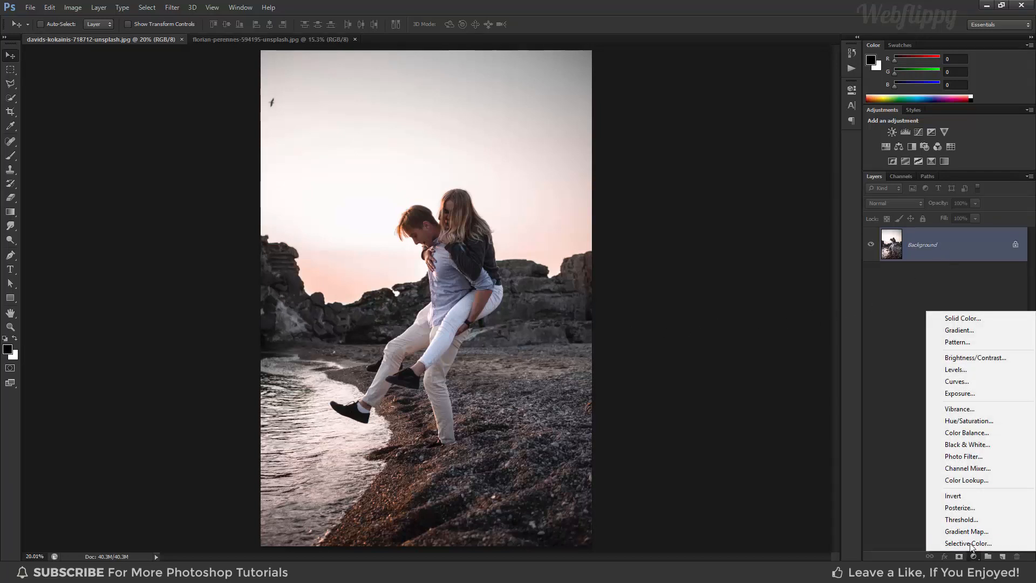
pyautogui.click(966, 532)
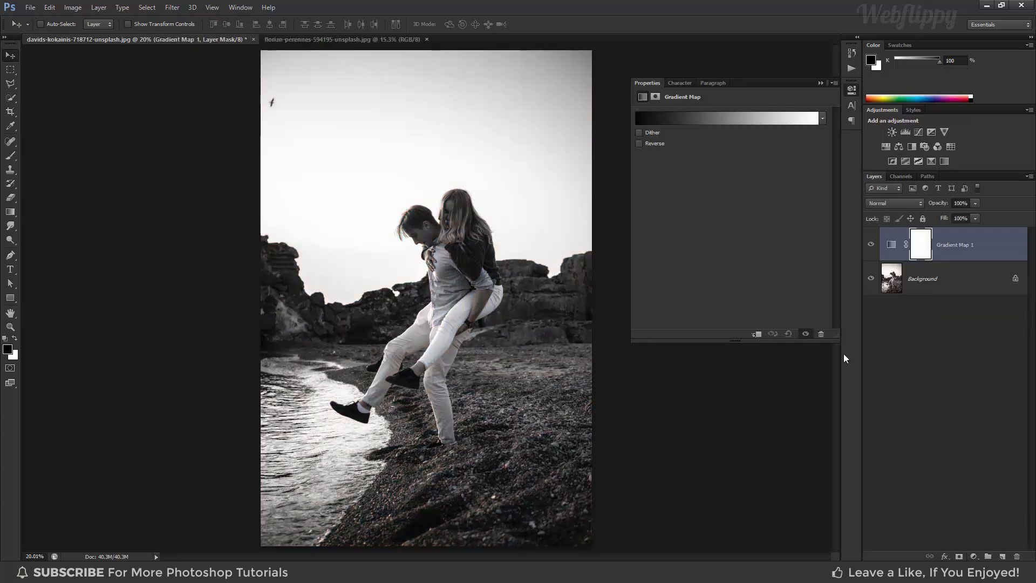
pyautogui.click(711, 113)
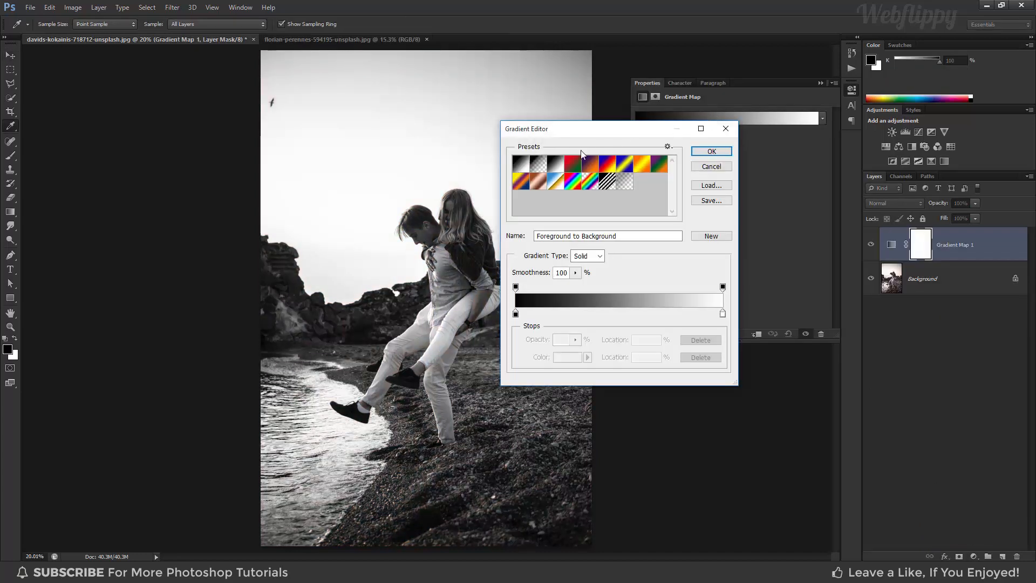
pyautogui.click(553, 164)
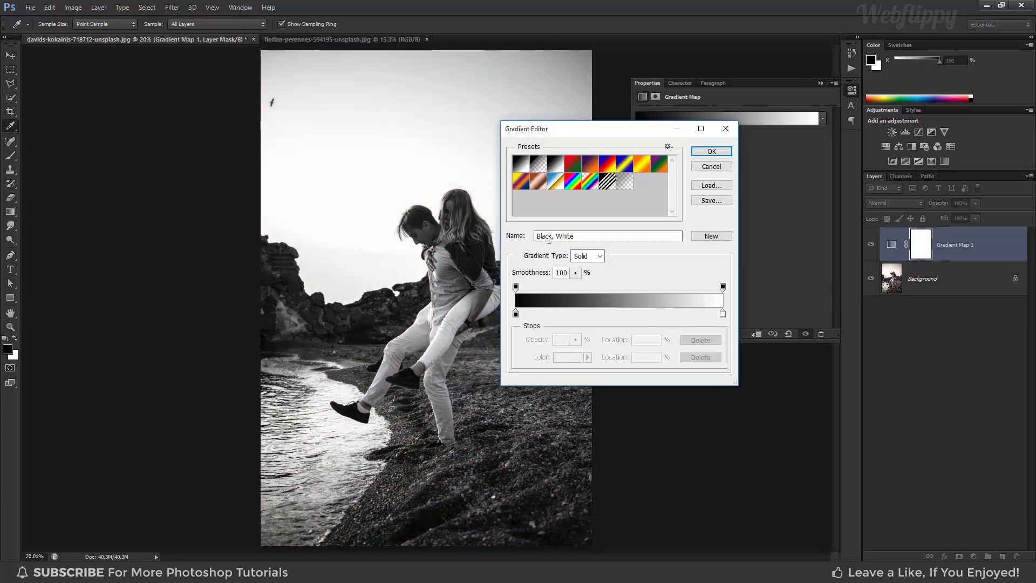
# Move the gradient map's black stop in to about 5% and its white stop to 95%, and apply the gradient.
pyautogui.click(516, 314)
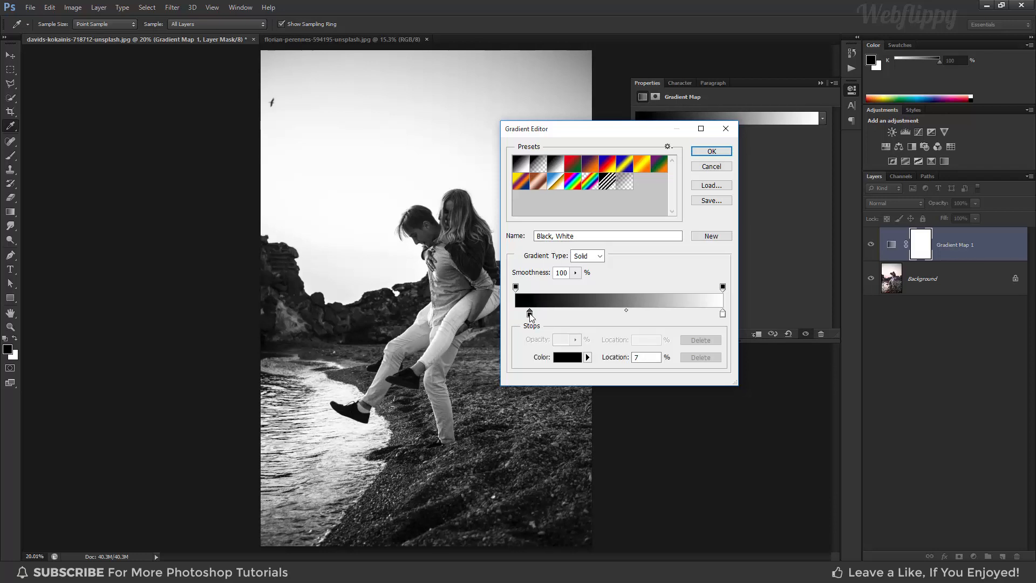
pyautogui.click(647, 359)
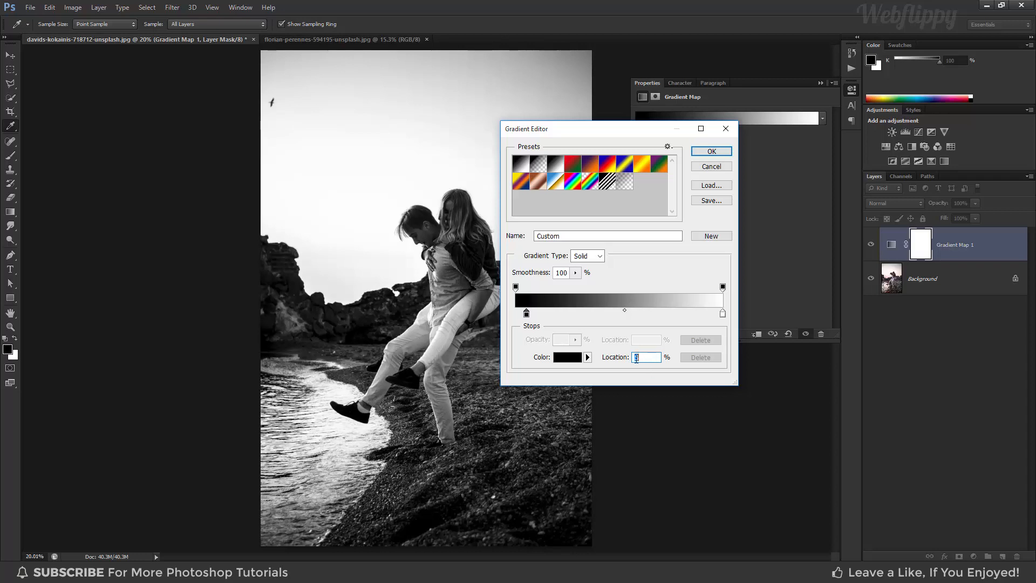
pyautogui.moveTo(722, 314); pyautogui.dragTo(712, 316)
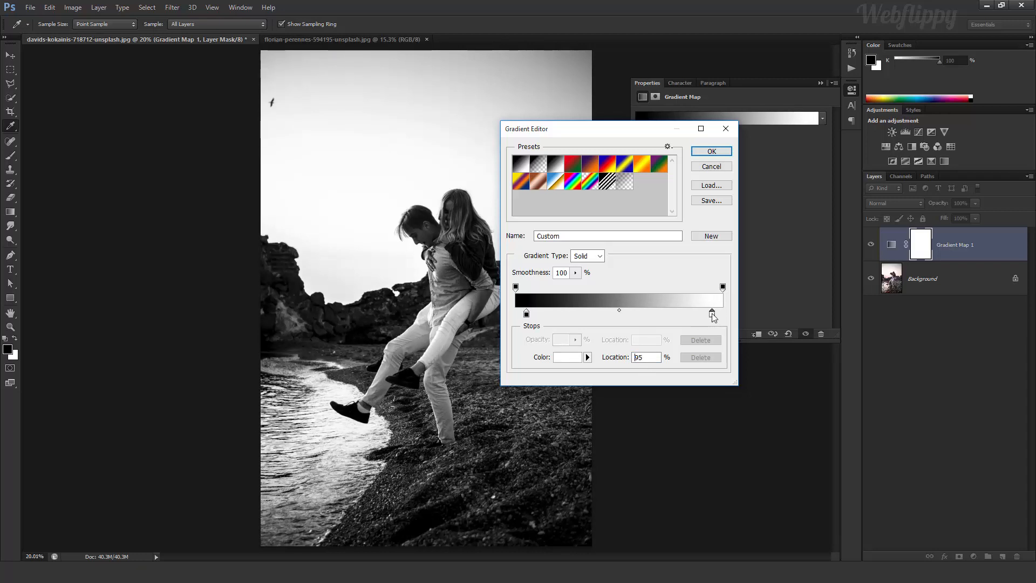
pyautogui.click(647, 357)
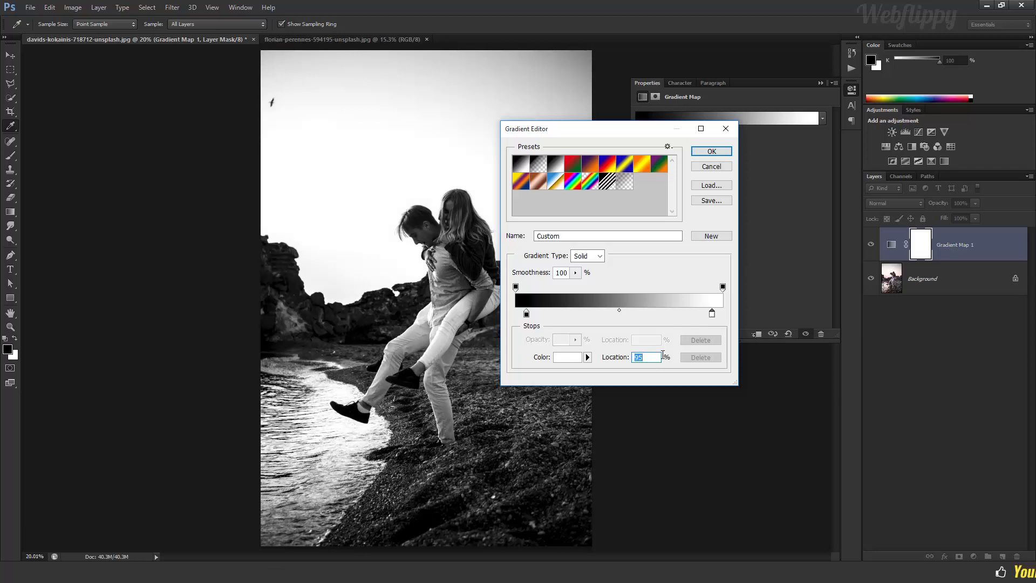
pyautogui.click(713, 151)
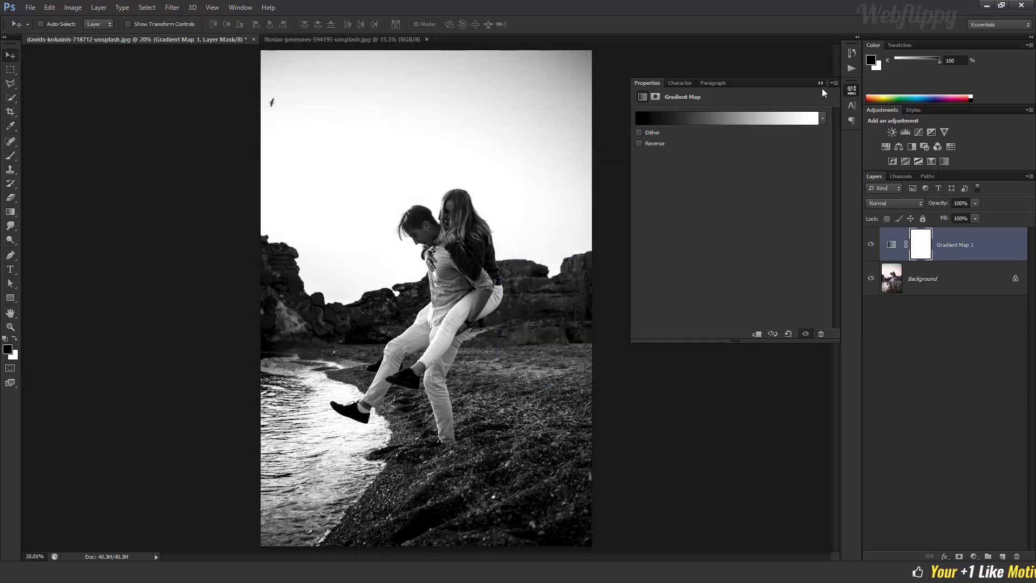
pyautogui.click(821, 83)
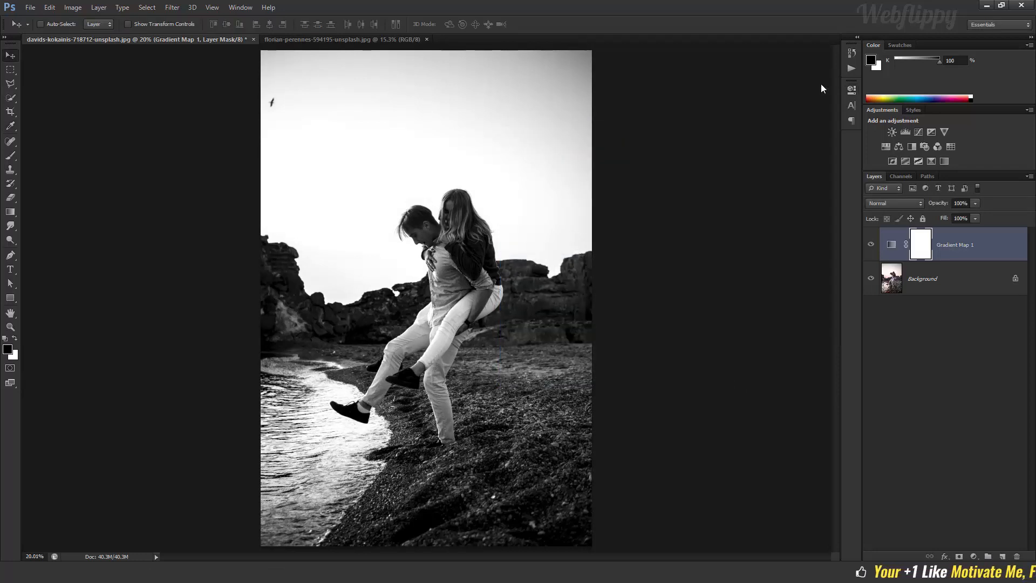
# Compare the photo with and without the Gradient Map layer by toggling its visibility.
pyautogui.click(870, 244)
pyautogui.click(871, 244)
pyautogui.click(871, 244)
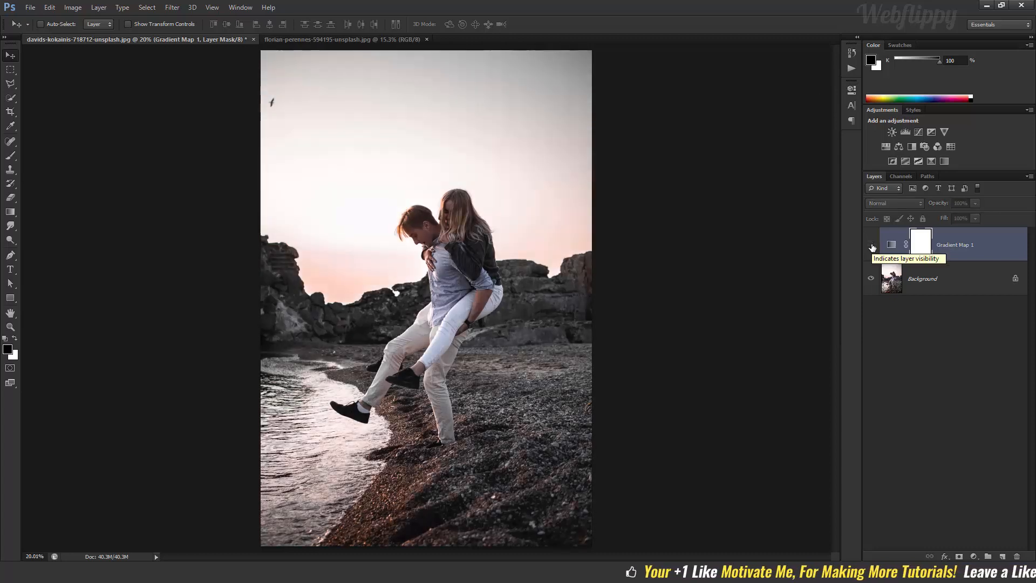
pyautogui.click(870, 244)
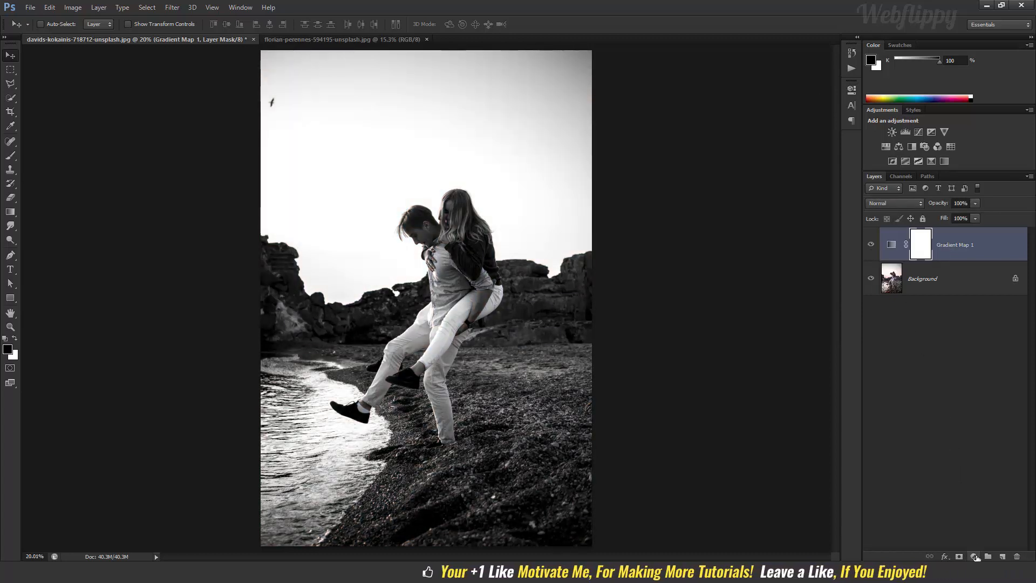
# Add a Gradient fill layer above the gradient map and edit its gradient, using the Foreground to Transparent preset.
pyautogui.click(973, 555)
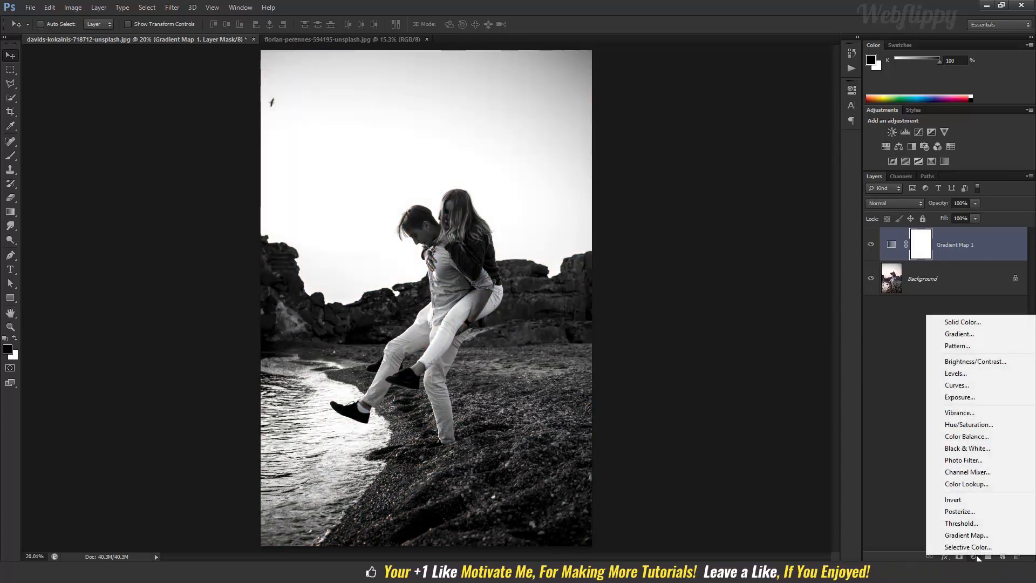
pyautogui.click(950, 334)
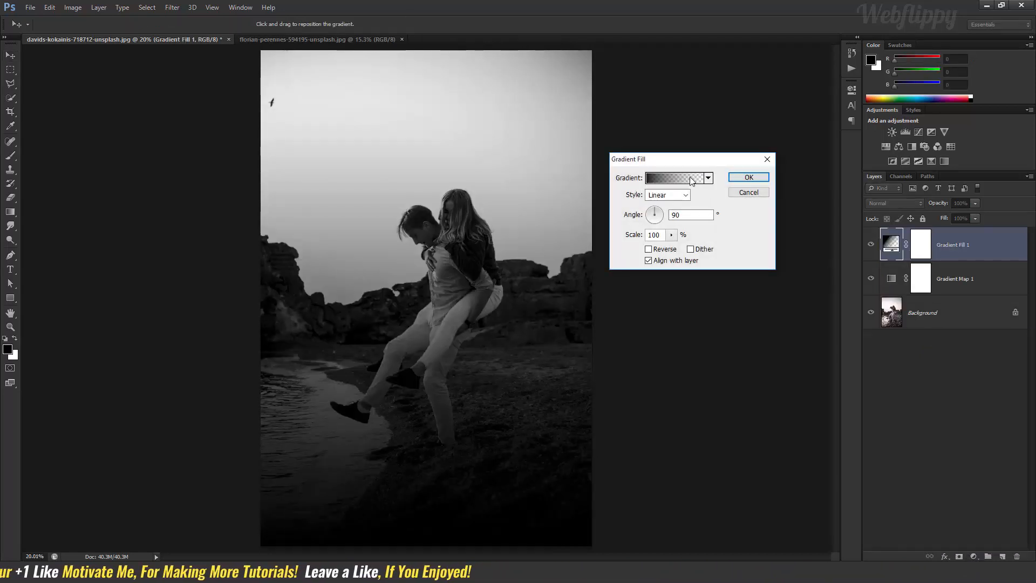
pyautogui.click(674, 178)
pyautogui.click(535, 161)
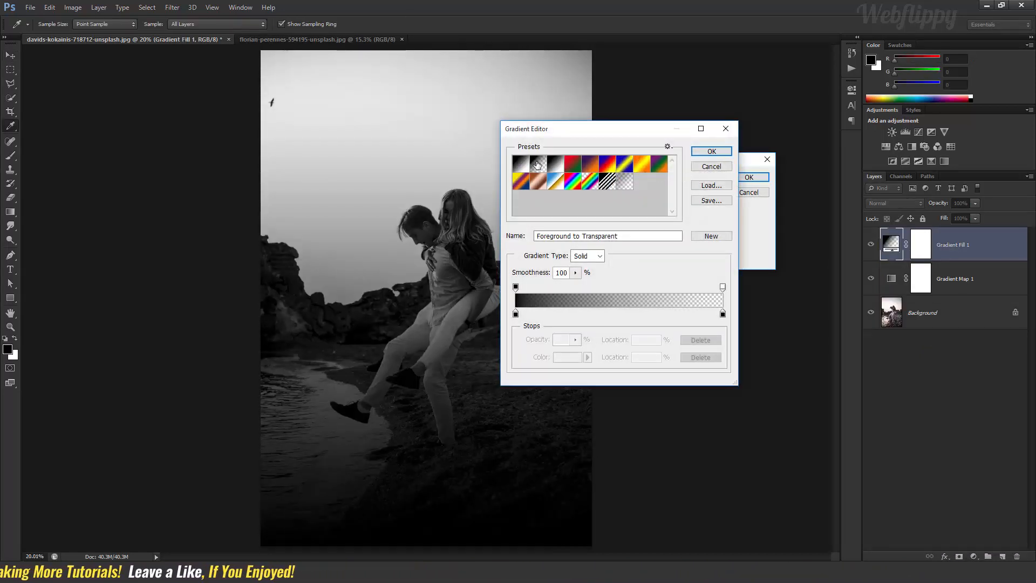
# Change the fill gradient's starting color stop at 0% to yellow fff600.
pyautogui.click(515, 313)
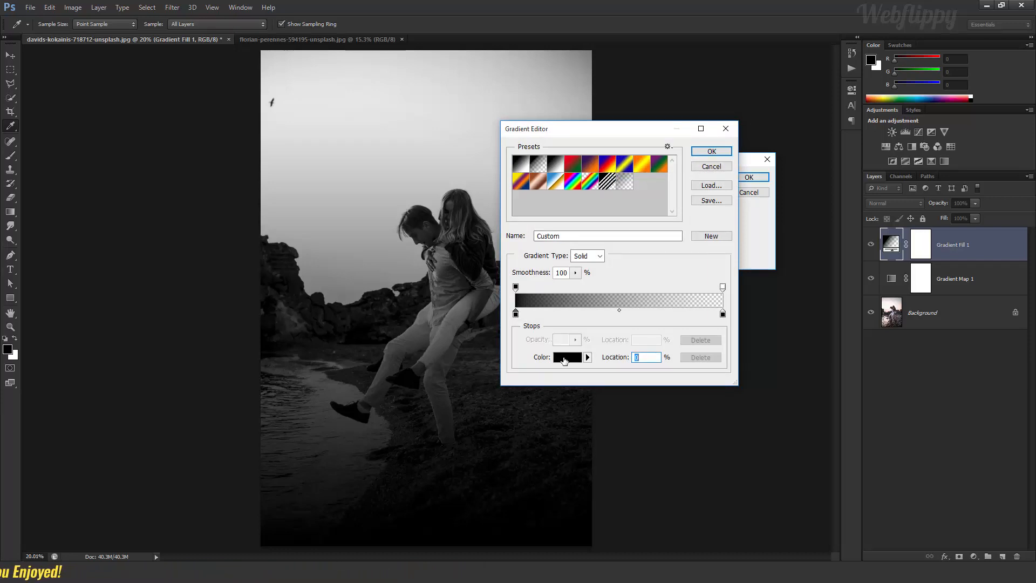
pyautogui.click(564, 357)
pyautogui.moveTo(721, 125); pyautogui.dragTo(699, 182)
pyautogui.click(683, 193)
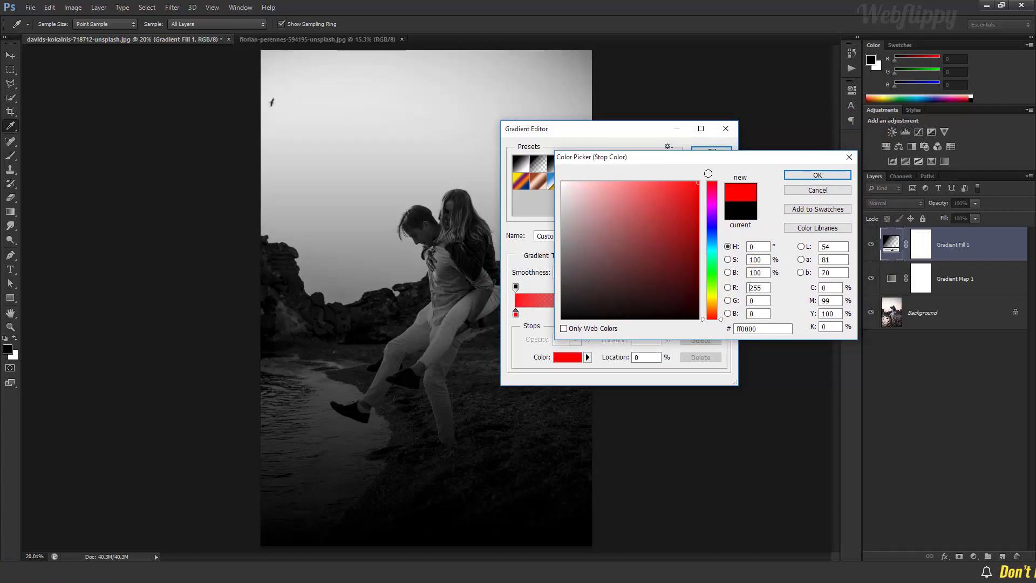
pyautogui.moveTo(711, 314); pyautogui.dragTo(713, 296)
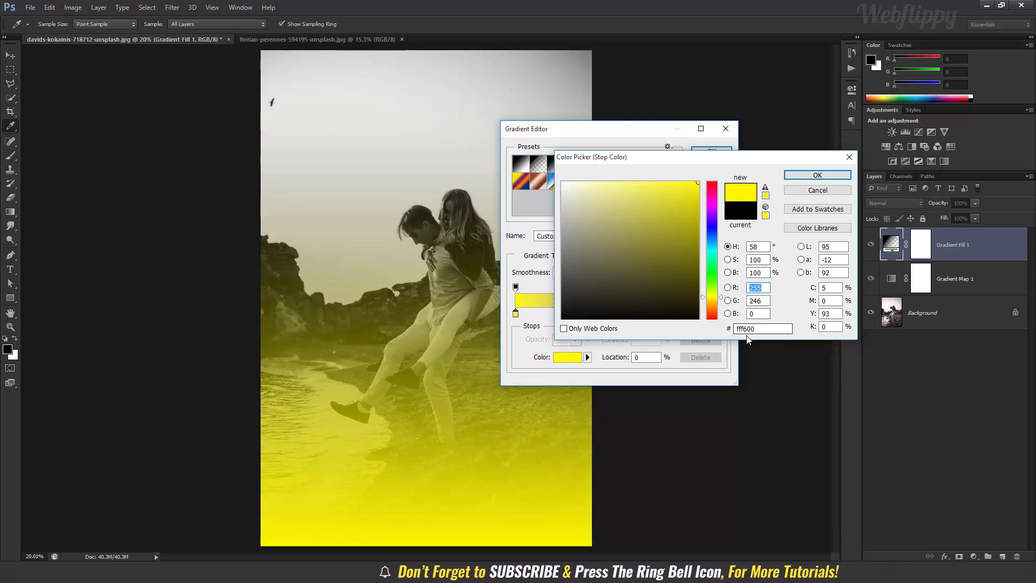
pyautogui.click(791, 175)
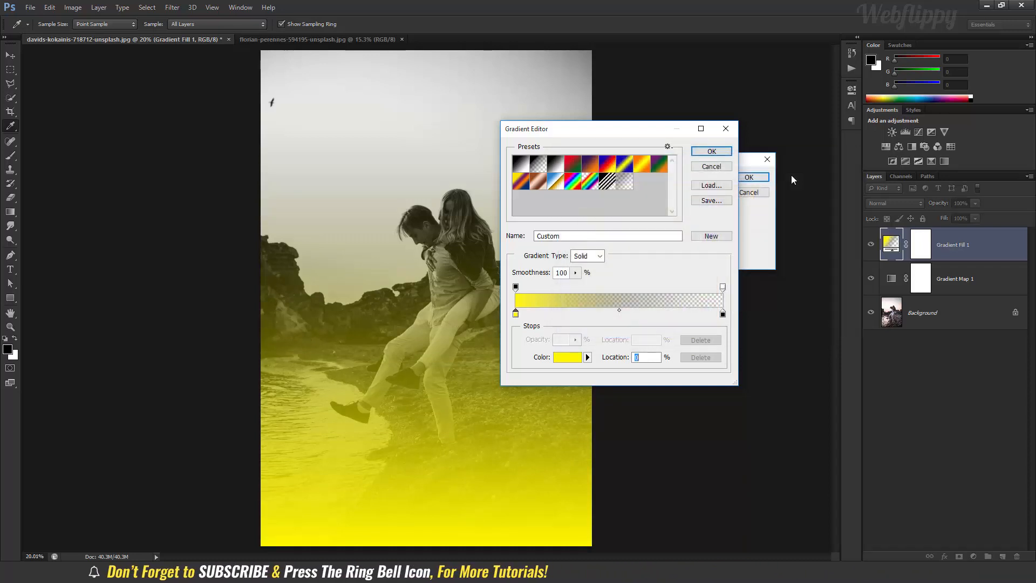
# Add an orange ff6c00 color stop to the fill gradient and place it at 30%.
pyautogui.click(618, 314)
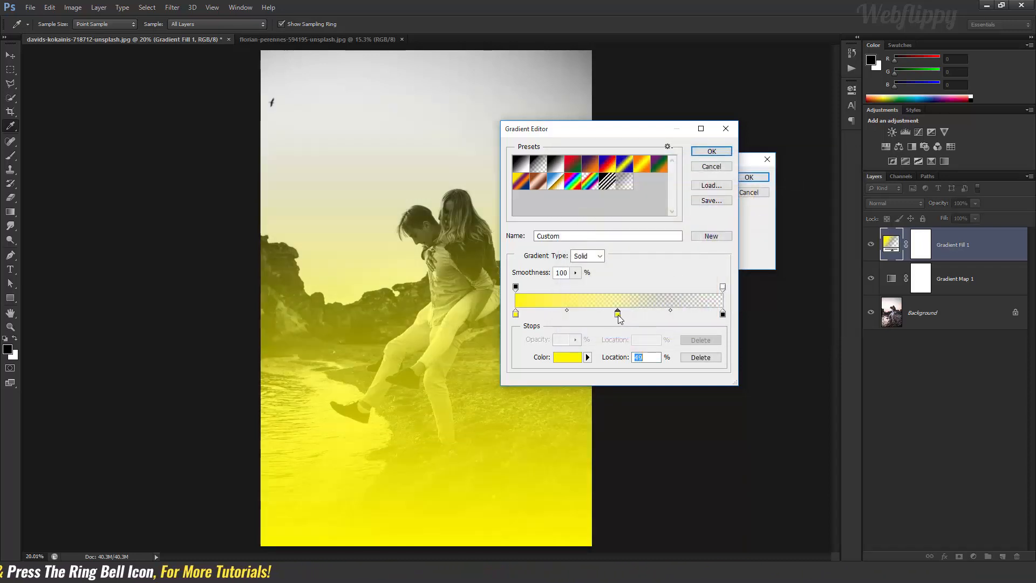
pyautogui.click(561, 358)
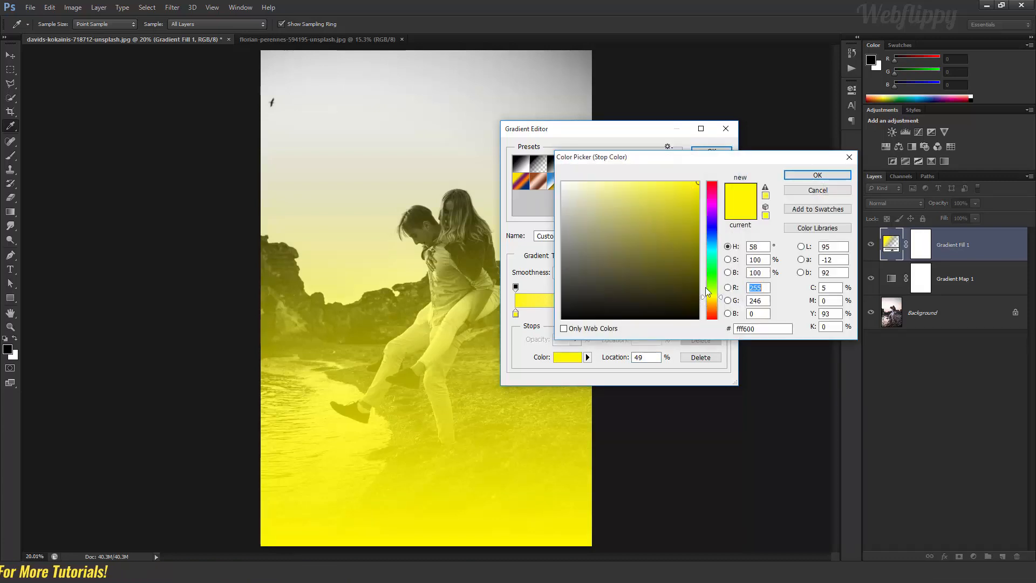
pyautogui.moveTo(712, 298); pyautogui.dragTo(713, 315)
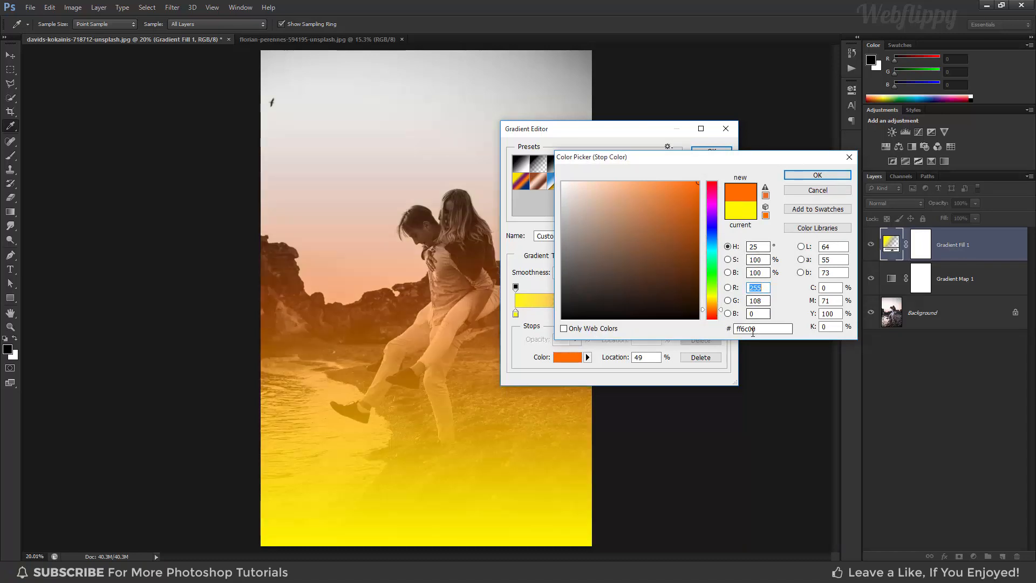
pyautogui.click(818, 175)
pyautogui.moveTo(618, 318); pyautogui.dragTo(582, 321)
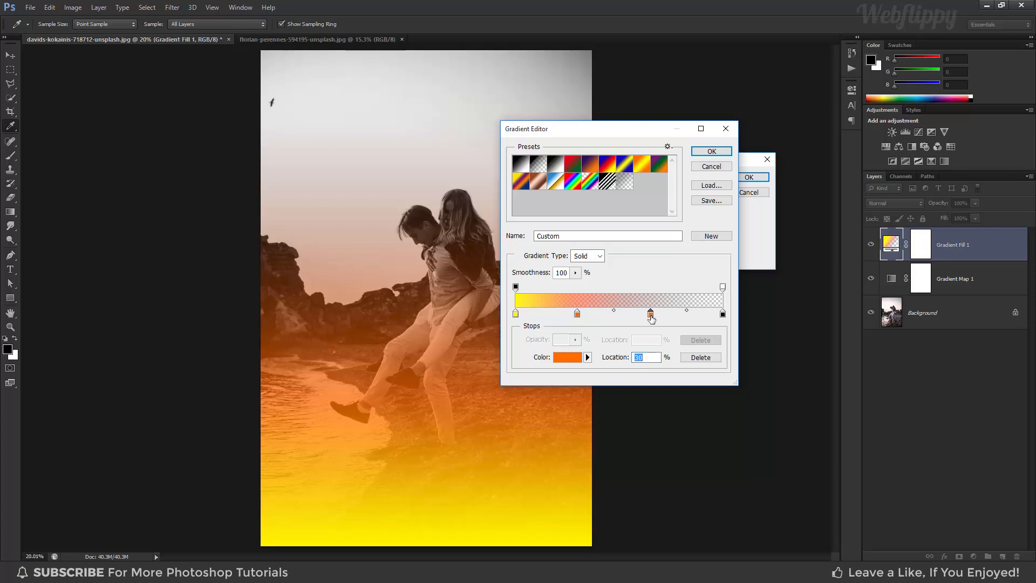
# Add a black 000000 color stop at about 65%, keep the 100% stop black, and accept the fill gradient.
pyautogui.click(568, 357)
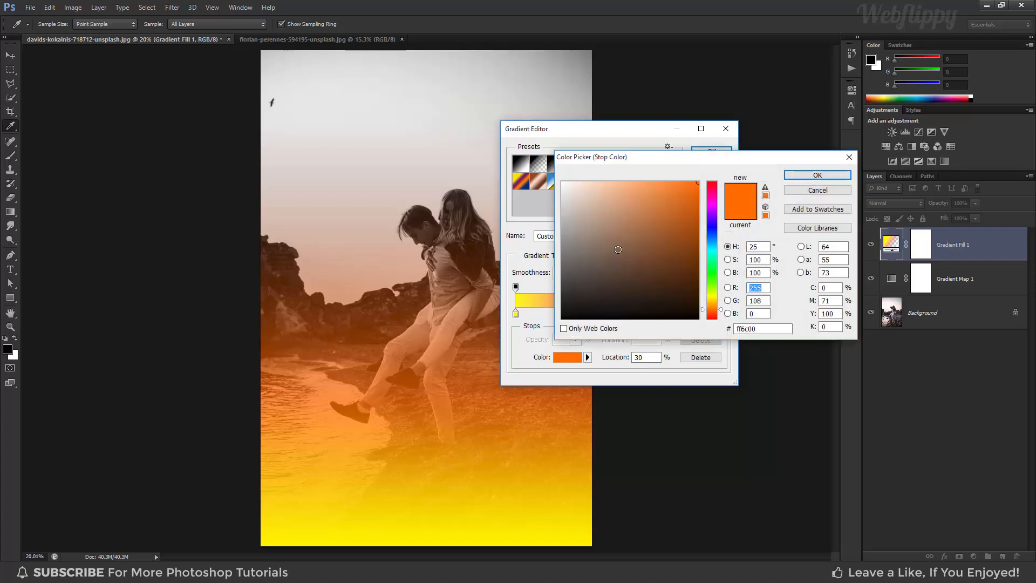
pyautogui.click(562, 318)
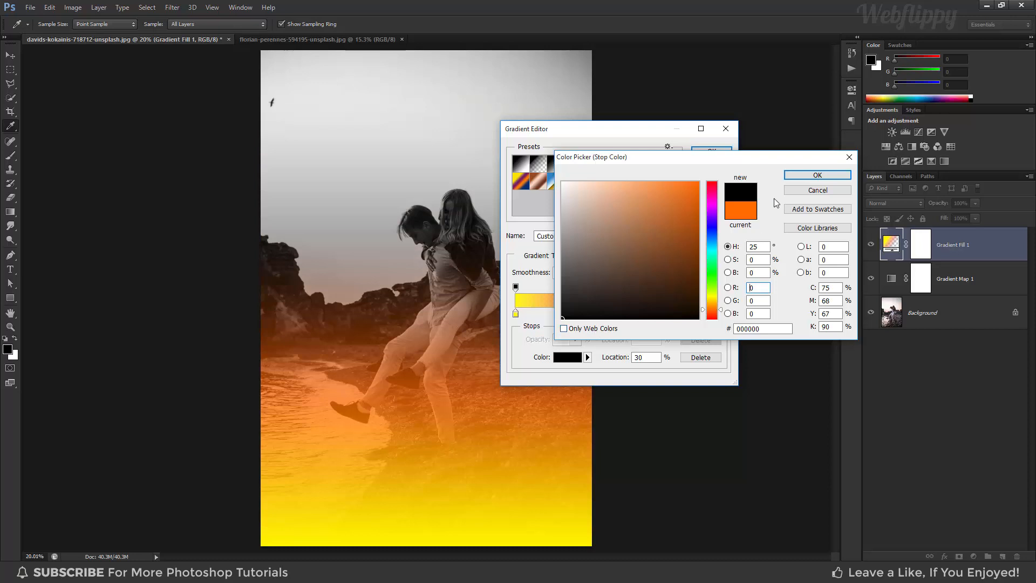
pyautogui.click(787, 174)
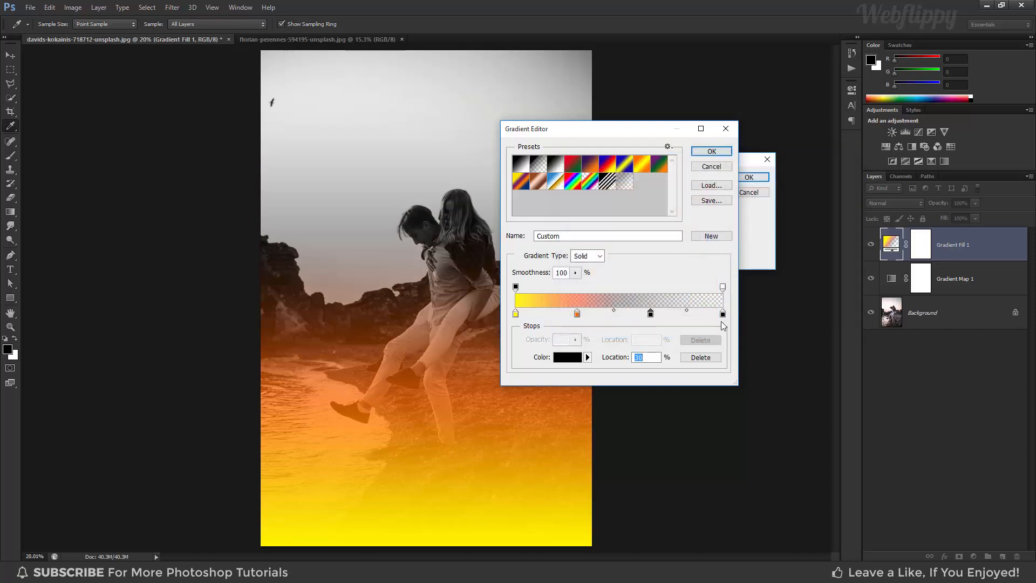
pyautogui.click(576, 356)
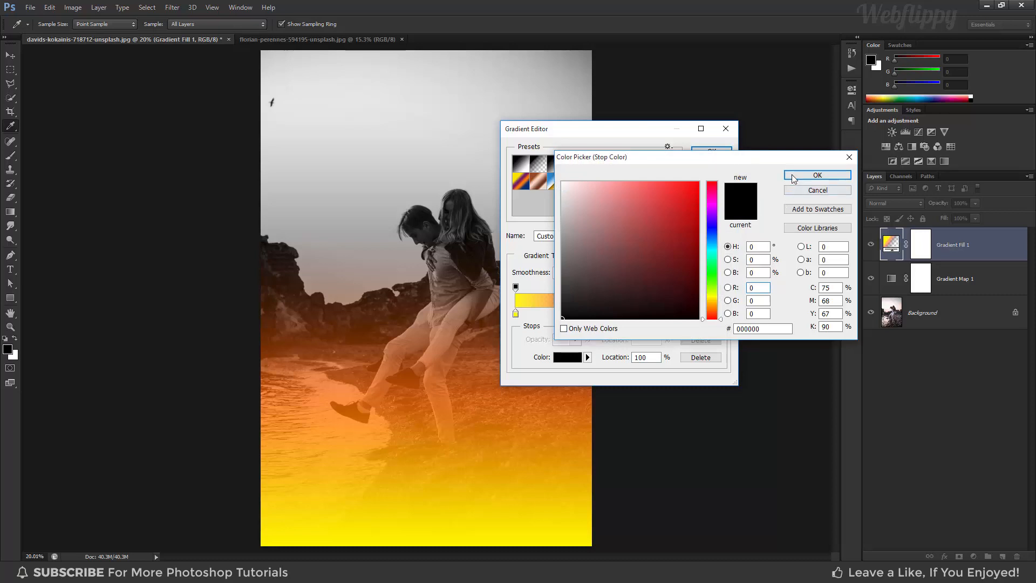
pyautogui.click(817, 174)
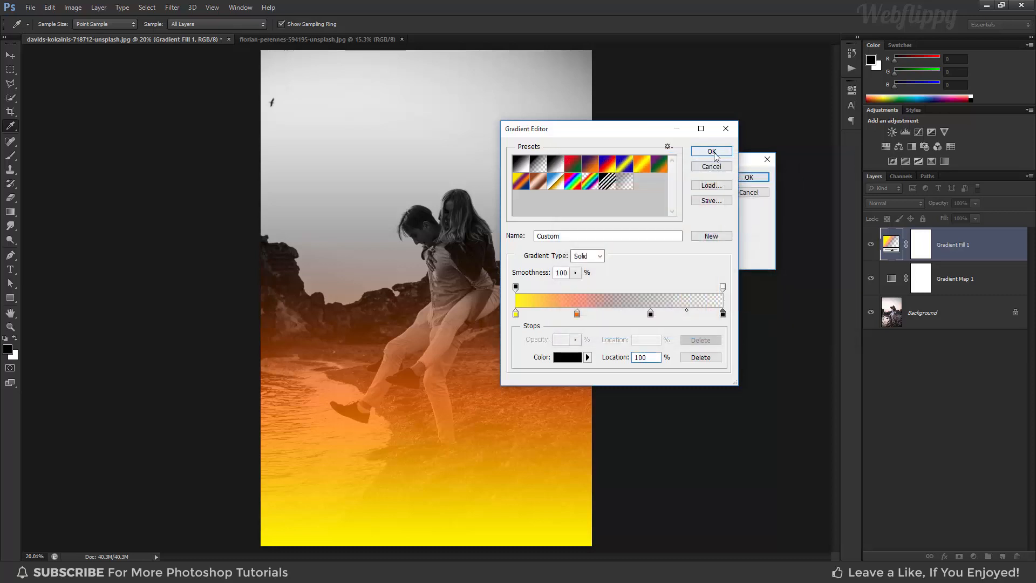
pyautogui.click(711, 151)
# Set the gradient fill's style to Radial and move its glow over the rocks and horizon left of the couple.
pyautogui.click(682, 195)
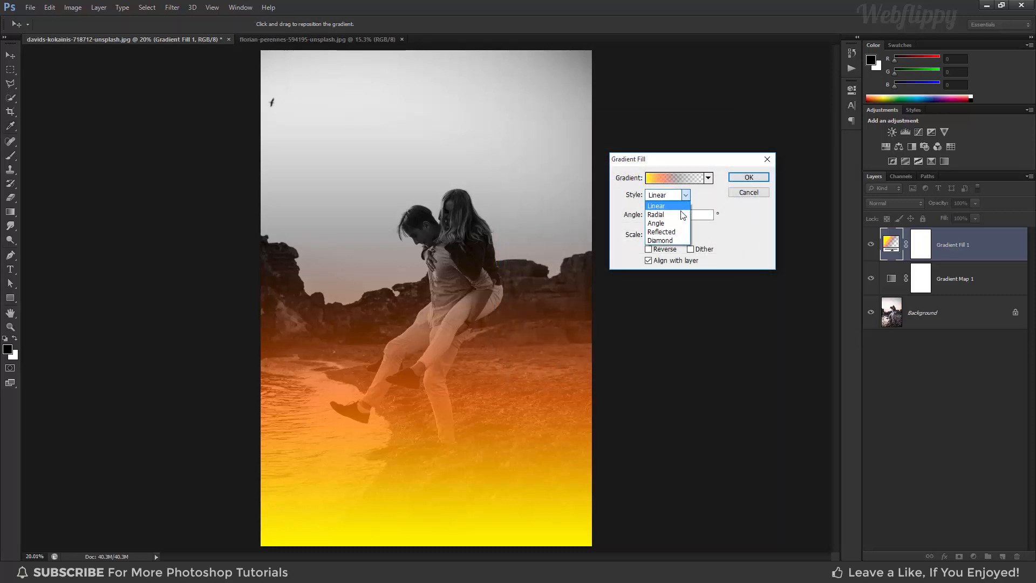
pyautogui.click(682, 218)
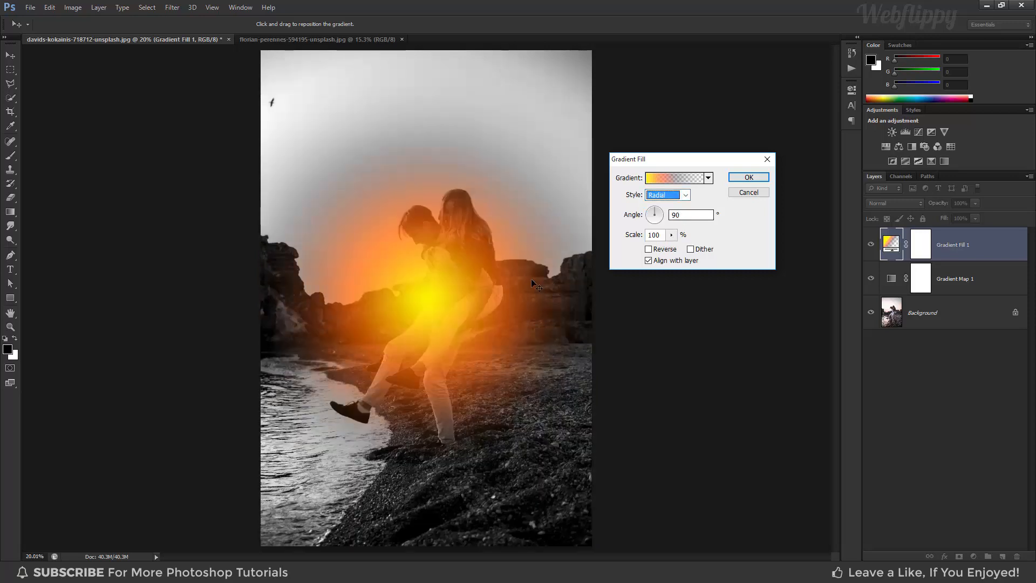
pyautogui.moveTo(439, 285); pyautogui.dragTo(360, 264)
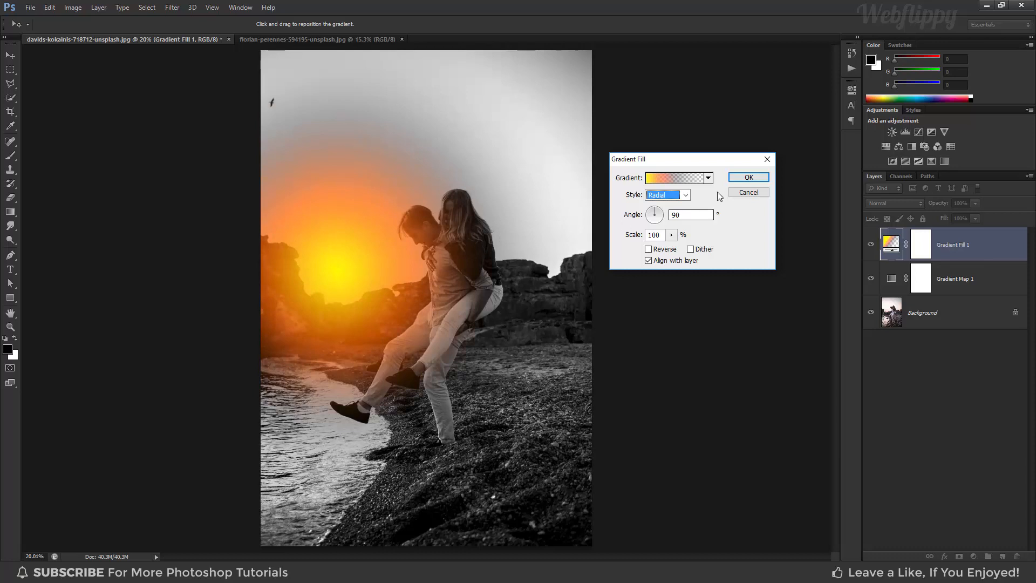
pyautogui.click(747, 177)
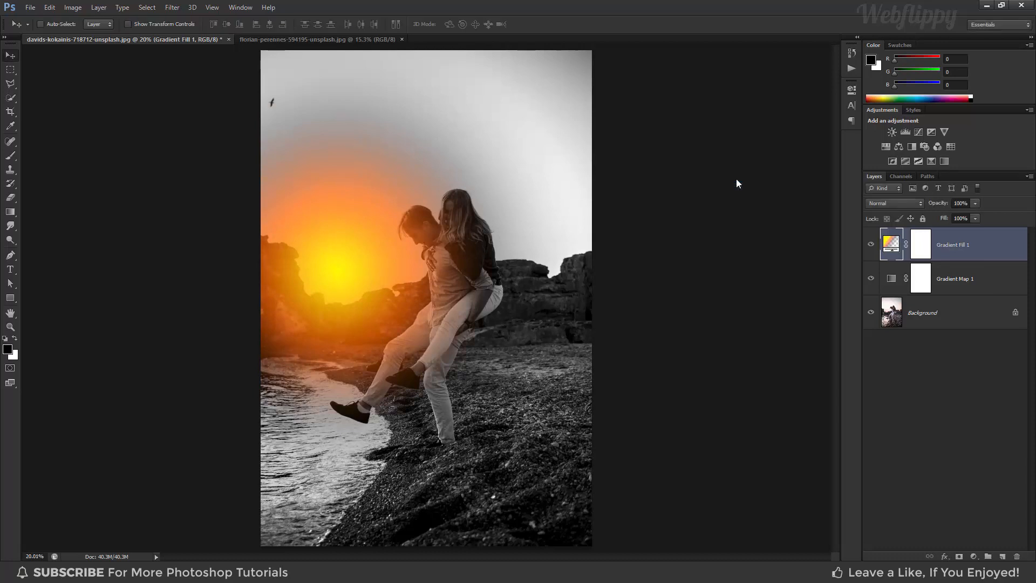
# Change the gradient fill layer's blending mode to Screen.
pyautogui.click(891, 203)
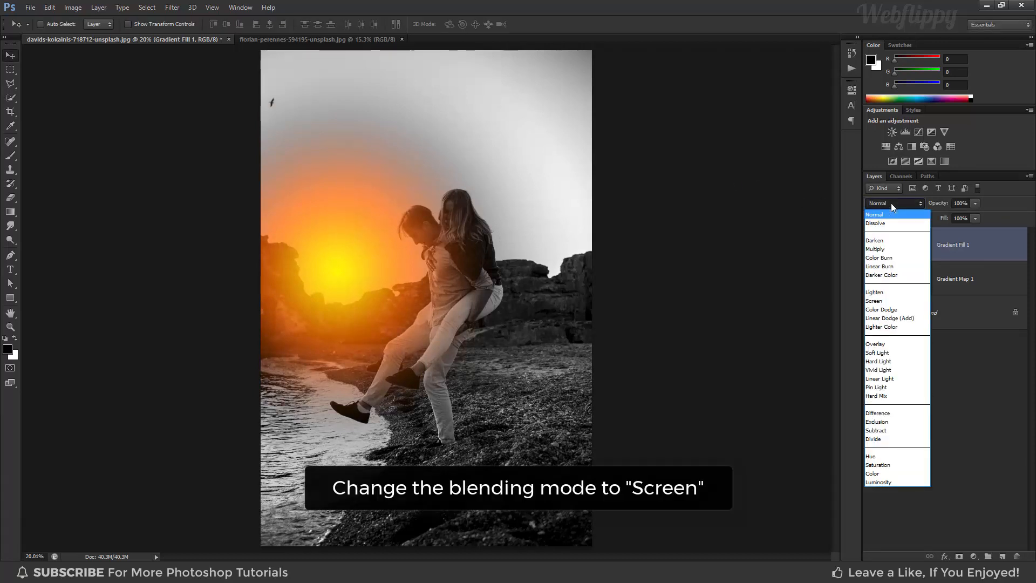
pyautogui.click(889, 300)
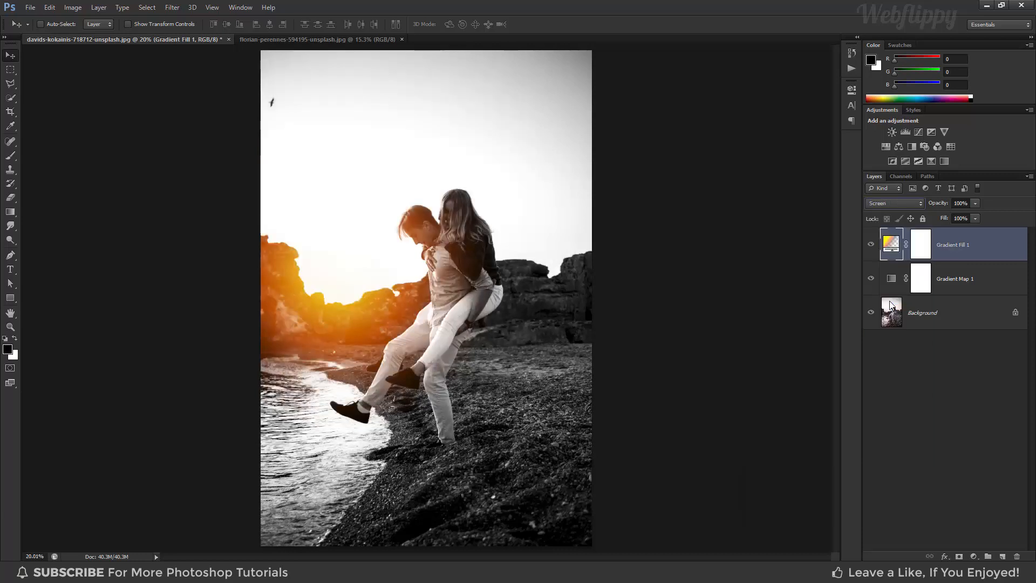
# Reposition the gradient fill's sunlight glow over the rocks behind the couple and set its scale to 139%.
pyautogui.doubleClick(891, 245)
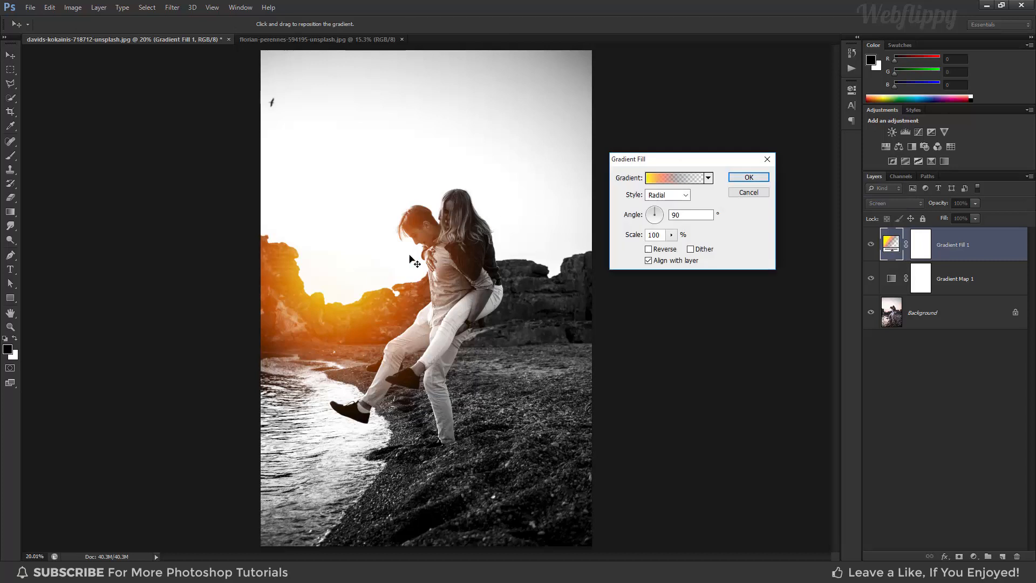
pyautogui.moveTo(366, 262); pyautogui.dragTo(359, 291)
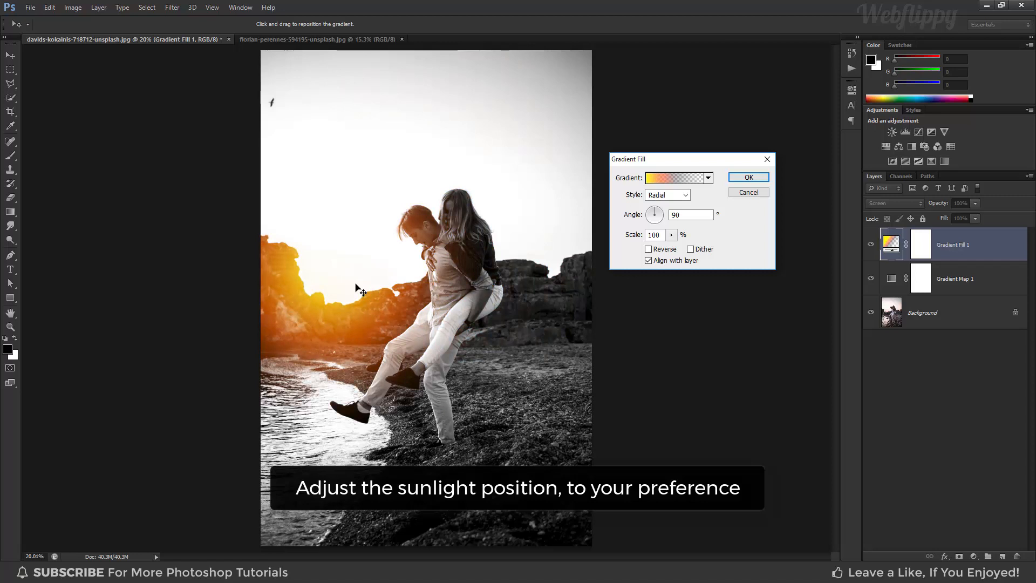
pyautogui.click(671, 235)
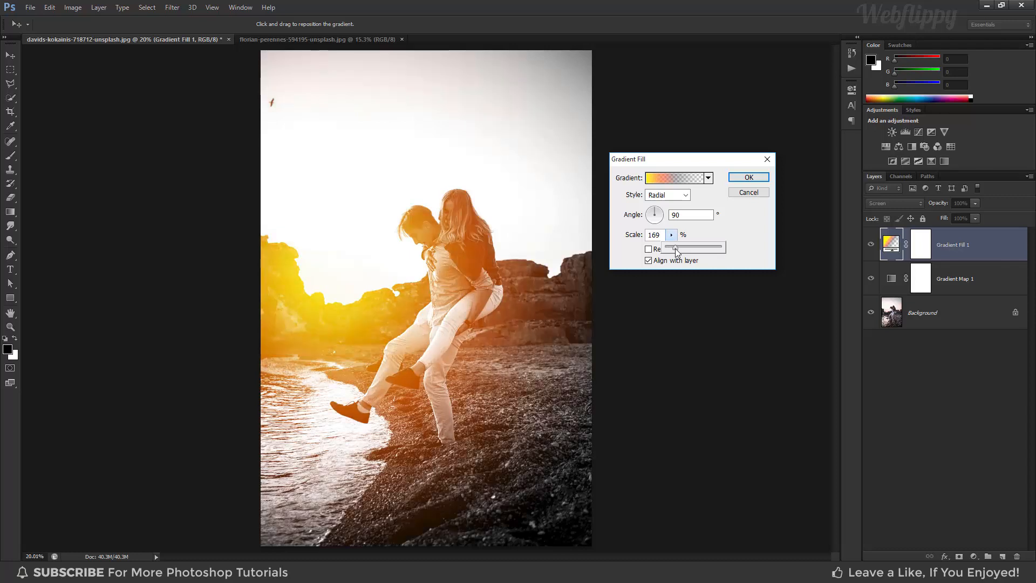
pyautogui.moveTo(677, 252); pyautogui.dragTo(675, 252)
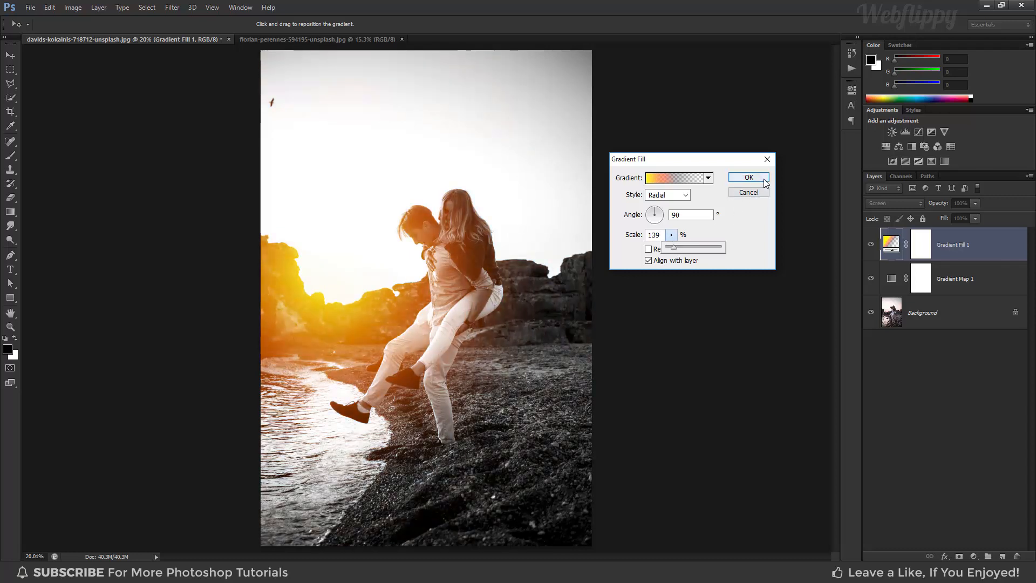
pyautogui.click(749, 177)
# Compare the image with and without the gradient fill layer.
pyautogui.click(870, 247)
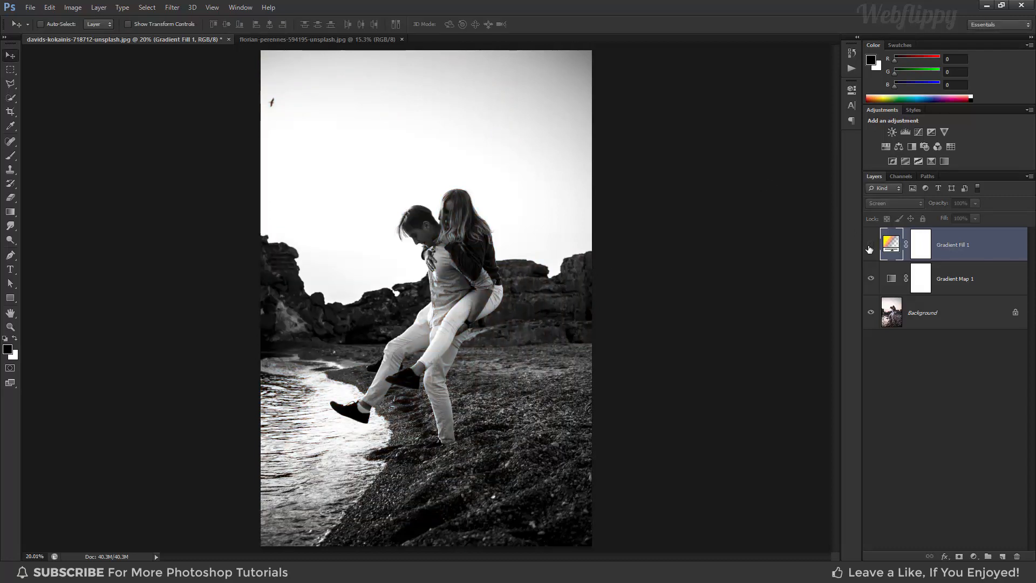
pyautogui.click(870, 247)
pyautogui.click(870, 248)
pyautogui.click(870, 248)
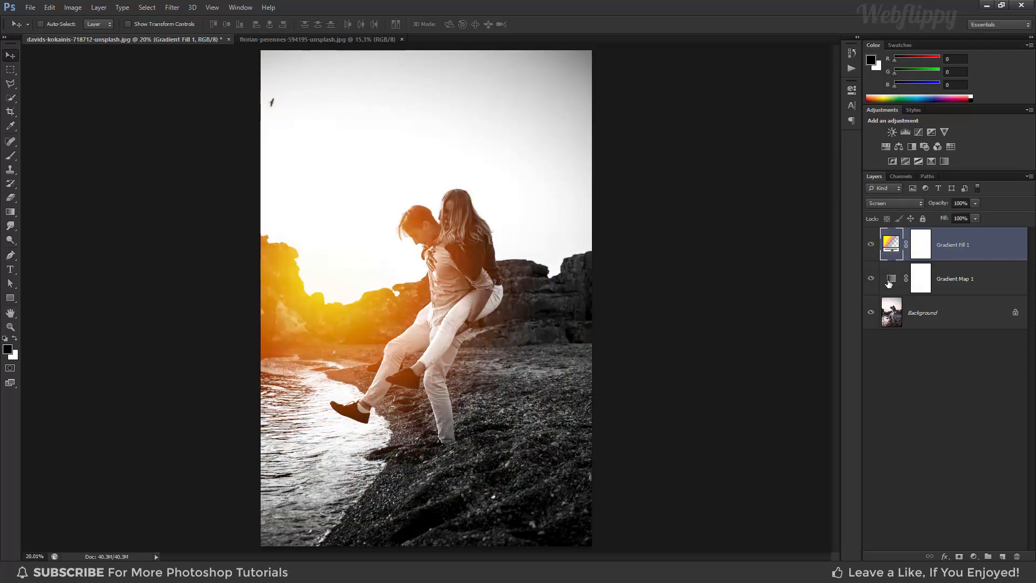
# Add a Curves adjustment layer and shape its RGB curve with points at input 64, output 50 and input 192, output 191.
pyautogui.click(972, 556)
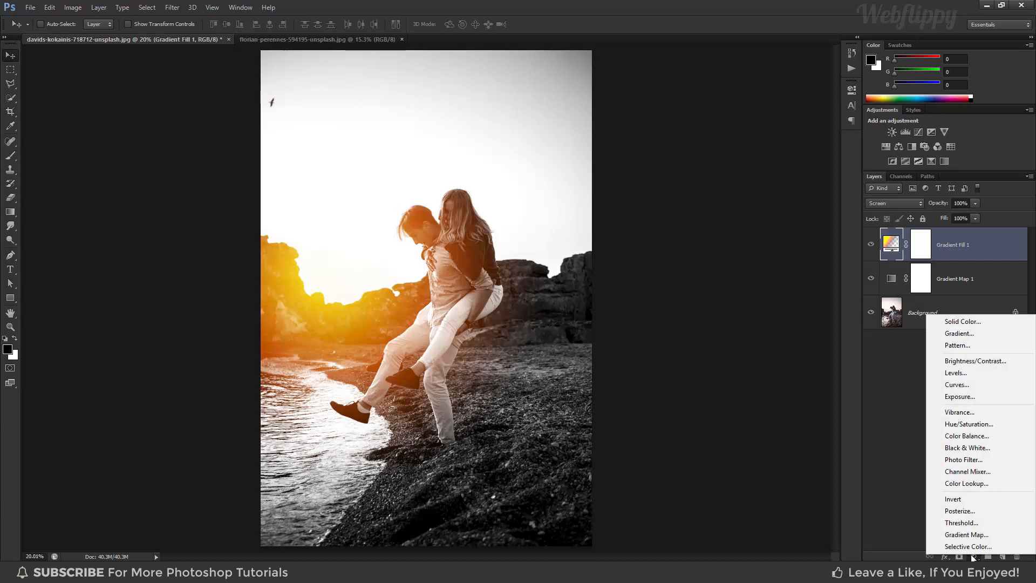
pyautogui.click(965, 391)
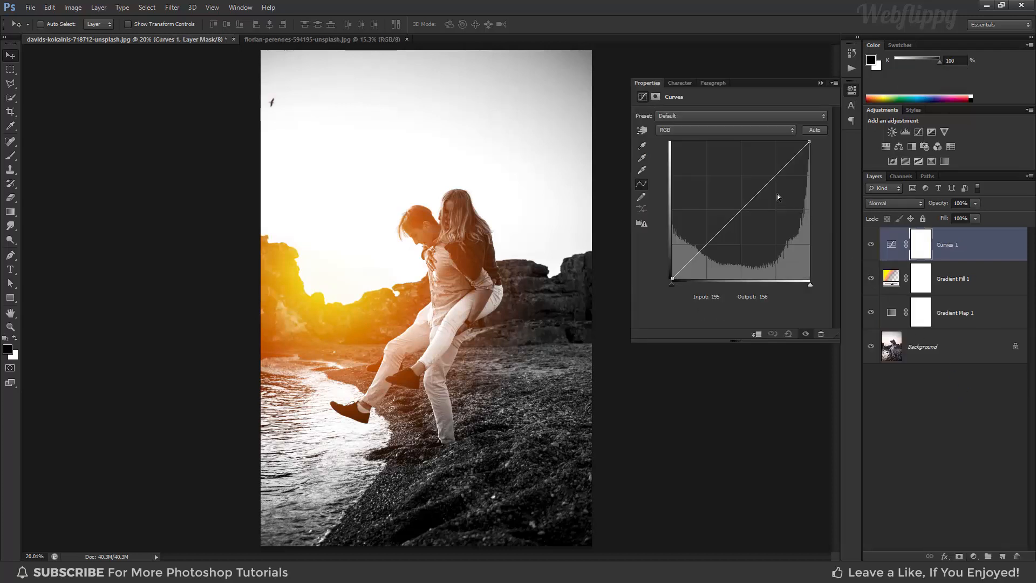
pyautogui.moveTo(707, 243); pyautogui.dragTo(706, 250)
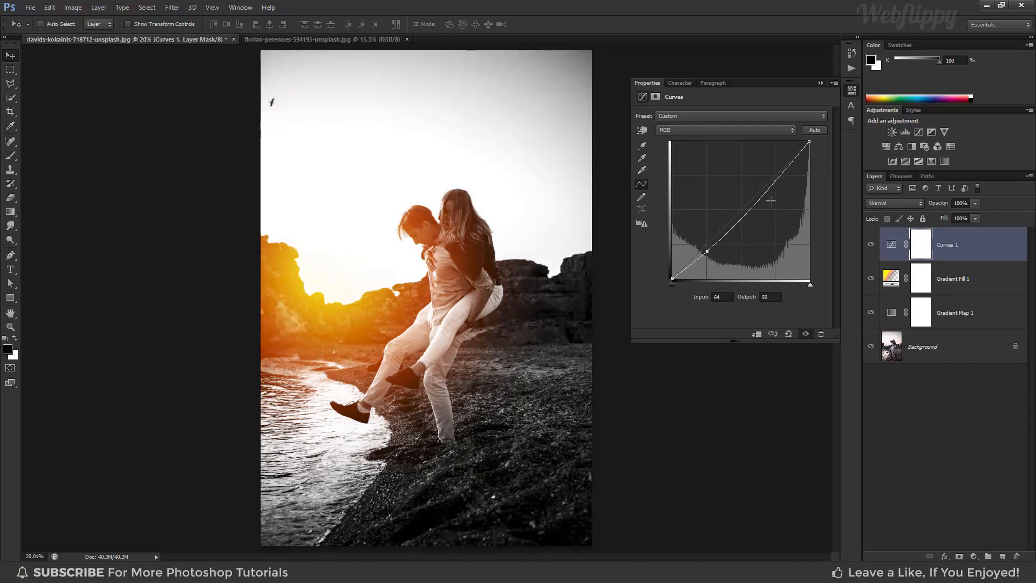
pyautogui.moveTo(776, 178); pyautogui.dragTo(775, 175)
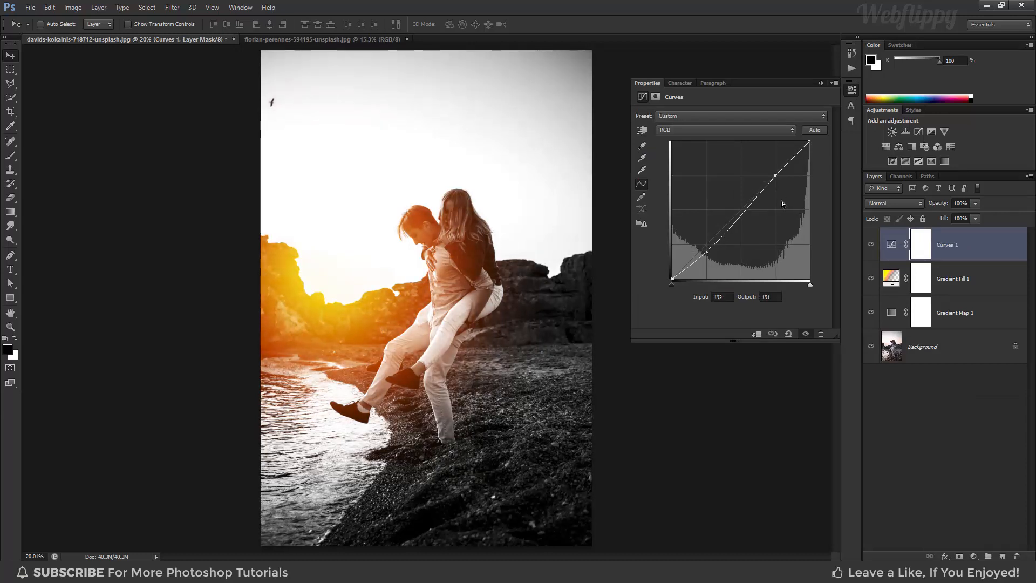
# In the Curves layer's Red channel, move the black point to input 10 and slightly lower the white point's output.
pyautogui.click(716, 130)
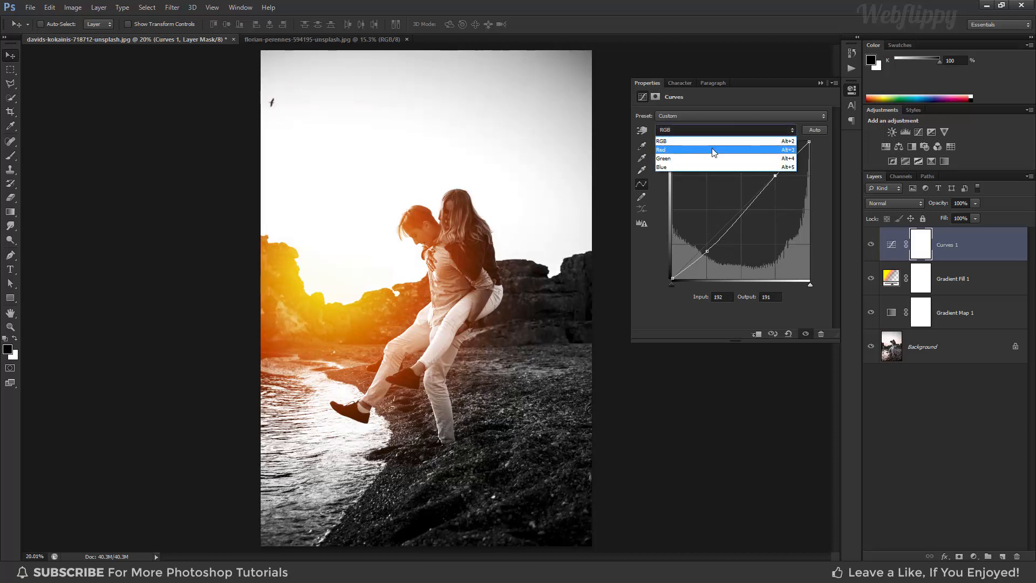
pyautogui.click(714, 151)
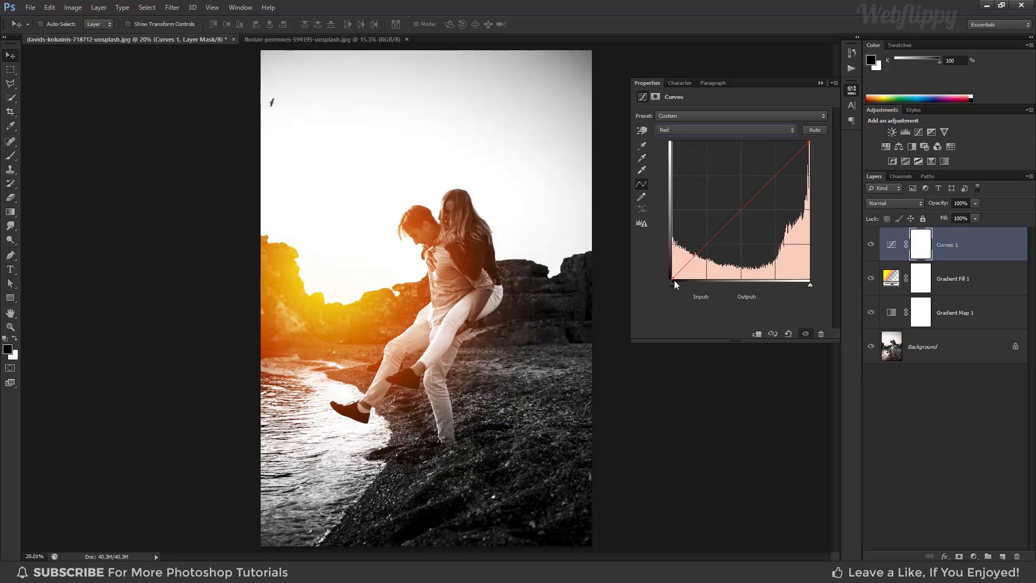
pyautogui.moveTo(672, 279)
pyautogui.mouseDown()
pyautogui.moveTo(687, 283)
pyautogui.moveTo(678, 287)
pyautogui.mouseUp()
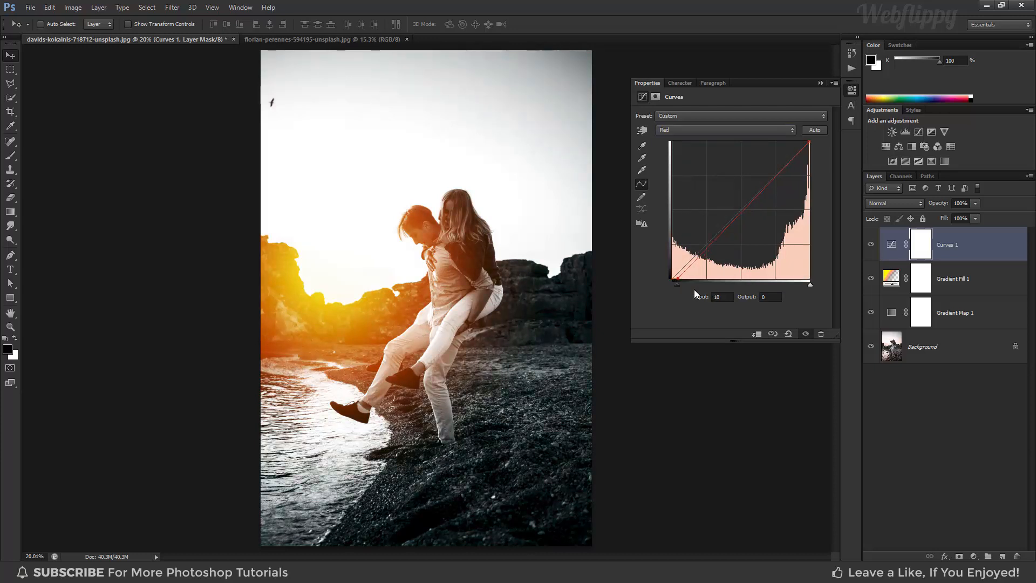
pyautogui.moveTo(807, 143)
pyautogui.mouseDown()
pyautogui.moveTo(791, 142)
pyautogui.moveTo(803, 133)
pyautogui.moveTo(809, 151)
pyautogui.mouseUp()
pyautogui.click(821, 84)
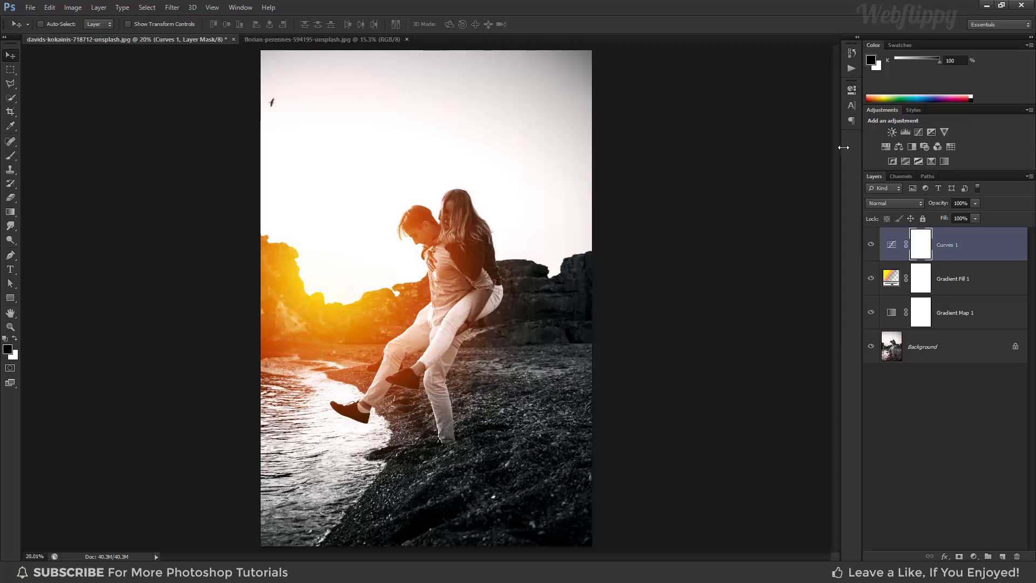
# Compare the image with and without the Curves layer, and the original photo against the full effect.
pyautogui.click(872, 246)
pyautogui.click(871, 245)
pyautogui.keyDown('alt'); pyautogui.click(870, 347); pyautogui.keyUp('alt')
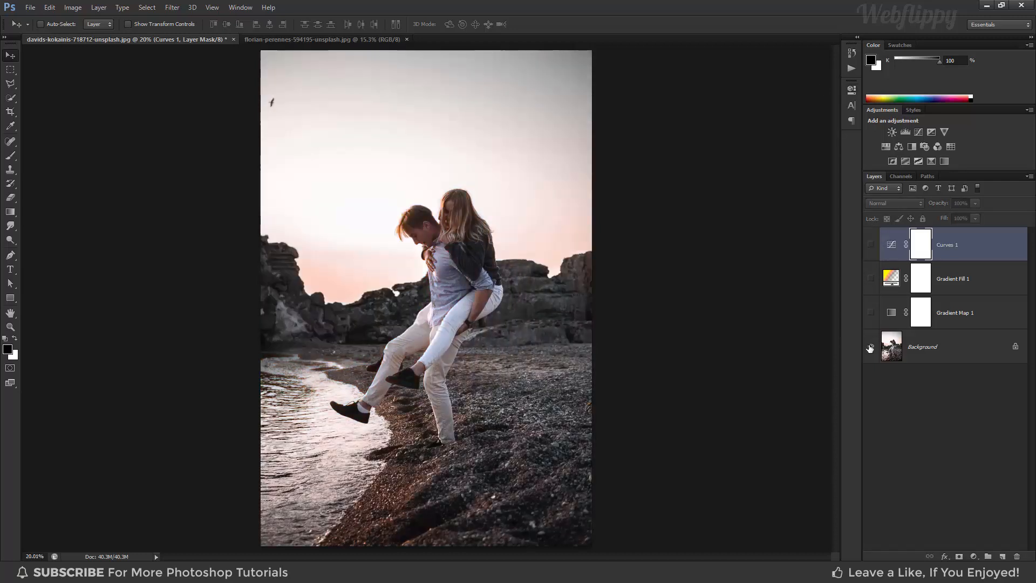
pyautogui.keyDown('alt'); pyautogui.click(870, 347); pyautogui.keyUp('alt')
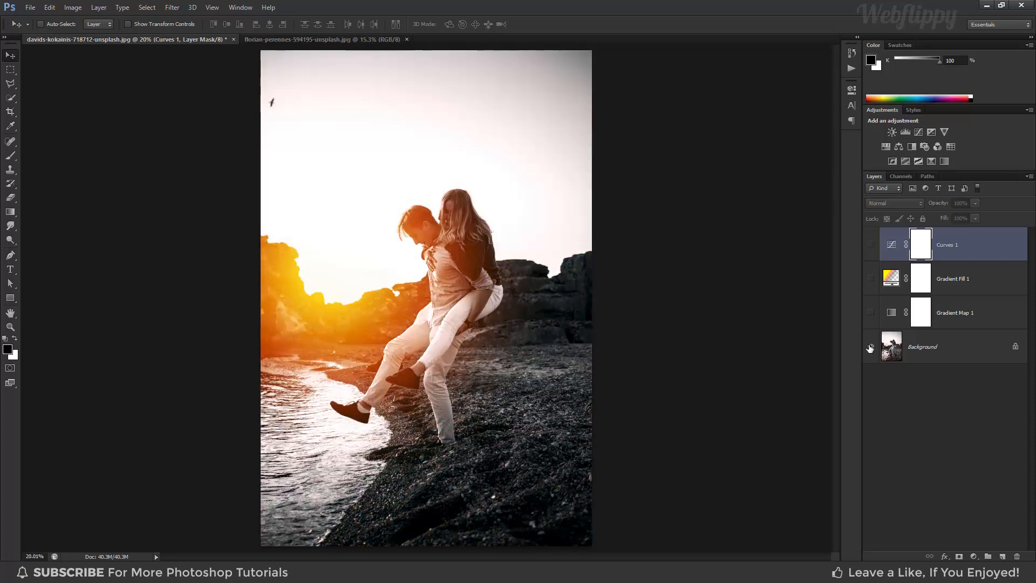
pyautogui.keyDown('alt'); pyautogui.click(870, 347); pyautogui.keyUp('alt')
pyautogui.keyDown('alt'); pyautogui.click(870, 346); pyautogui.keyUp('alt')
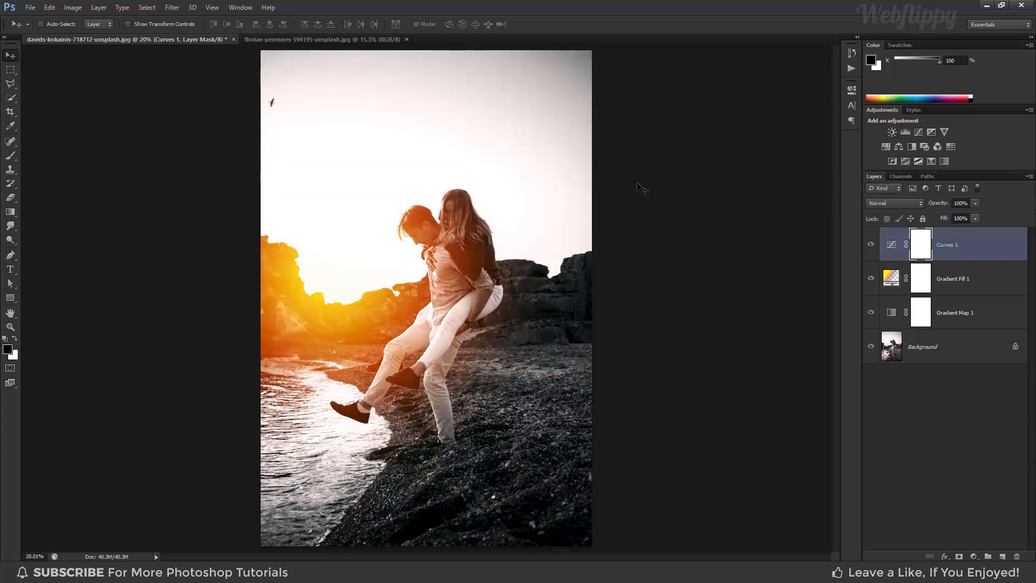
# Group the Curves, Gradient Fill and Gradient Map layers and copy the group into the photo of the seated woman.
pyautogui.click(371, 38)
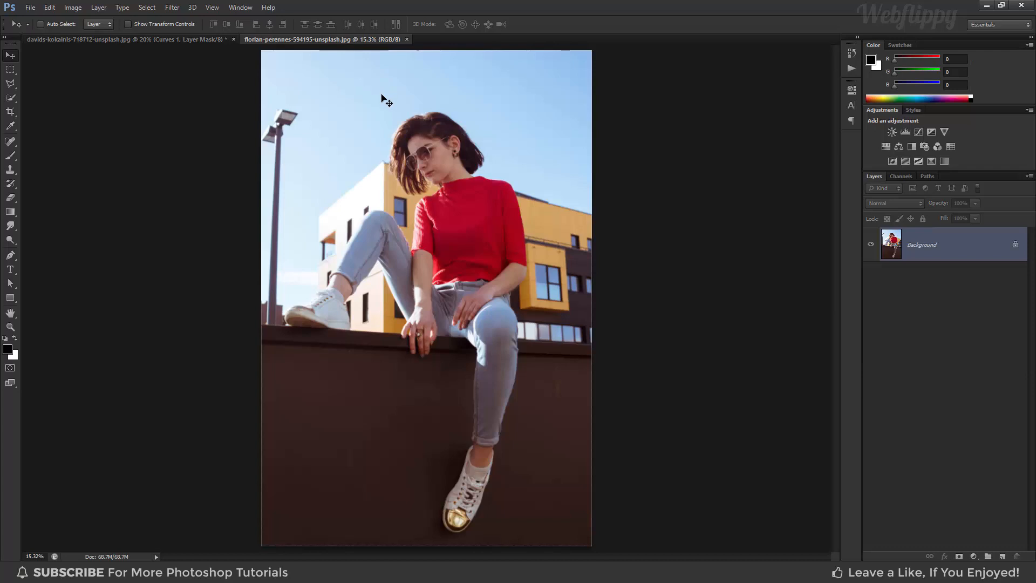
pyautogui.click(216, 39)
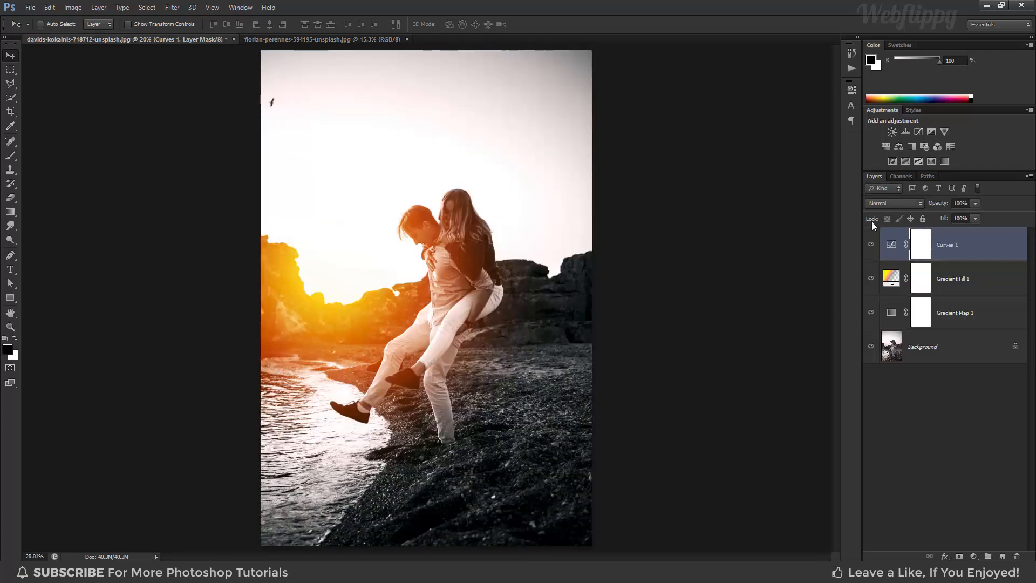
pyautogui.keyDown('shift'); pyautogui.click(951, 313); pyautogui.keyUp('shift')
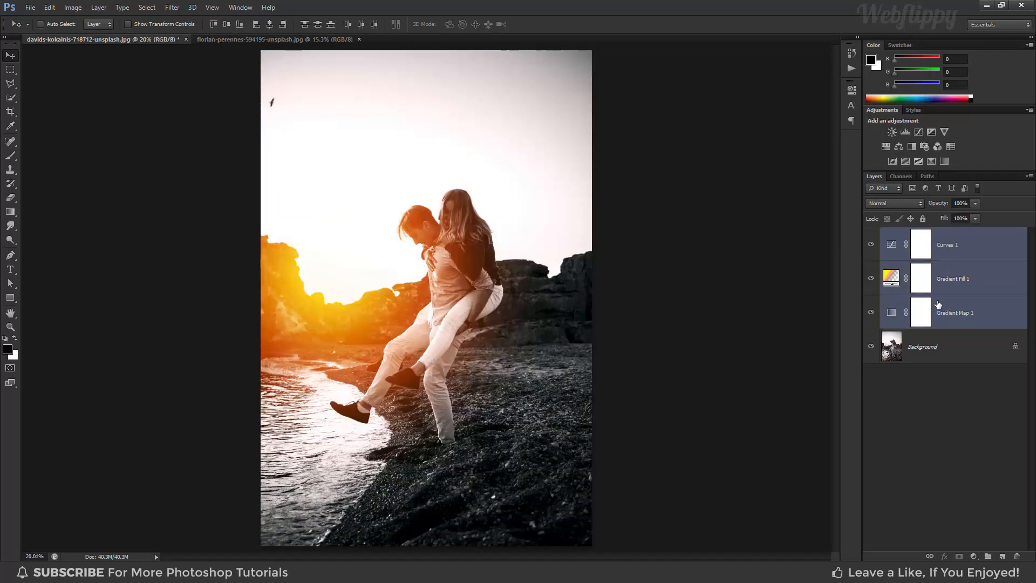
pyautogui.hotkey('ctrl', 'g')
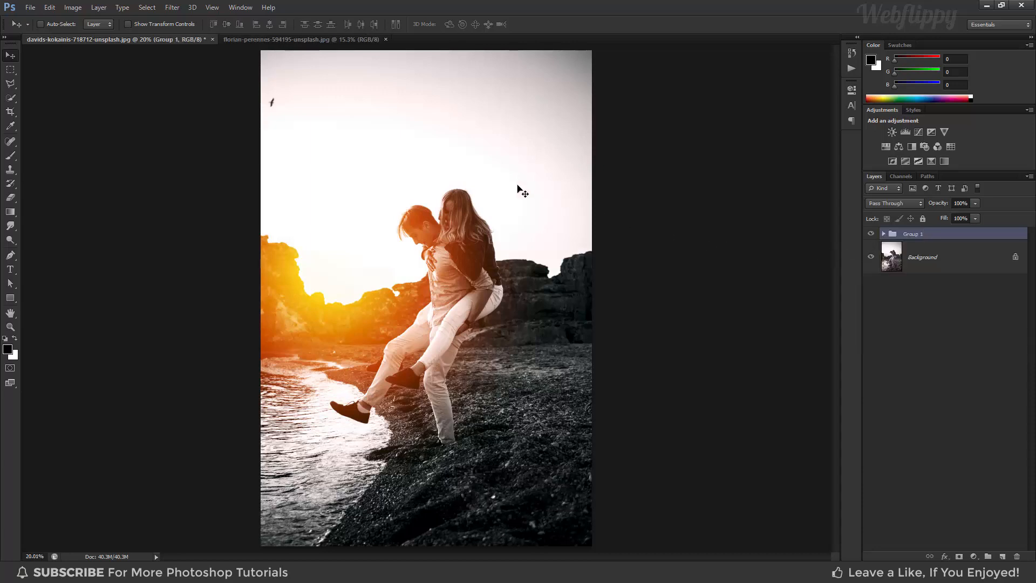
pyautogui.click(355, 40)
pyautogui.moveTo(354, 40); pyautogui.dragTo(442, 187)
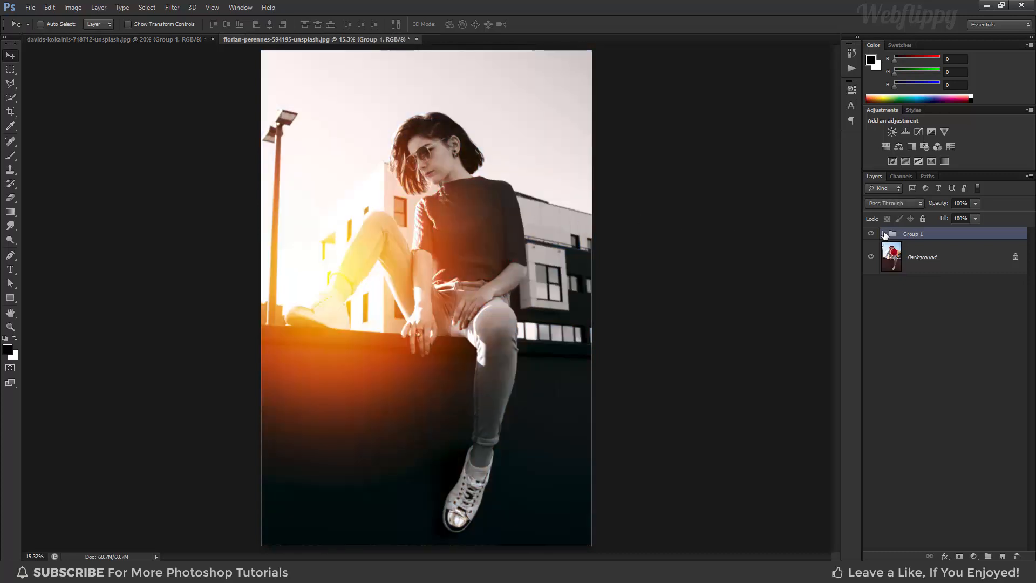
# Move the grouped gradient fill's glow up beside the lamp post behind the woman and set its scale to 179%.
pyautogui.click(884, 234)
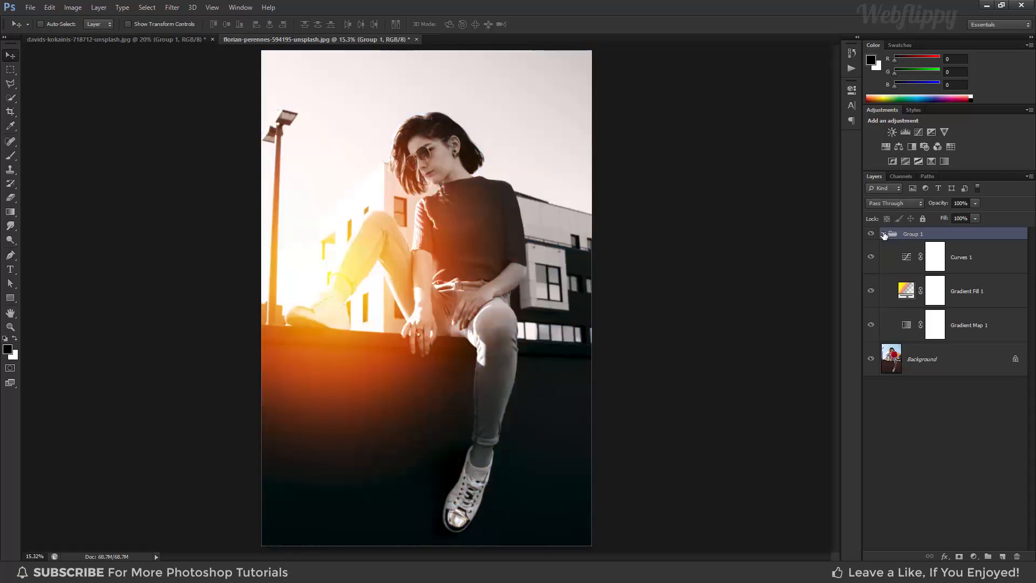
pyautogui.click(905, 290)
pyautogui.doubleClick(907, 292)
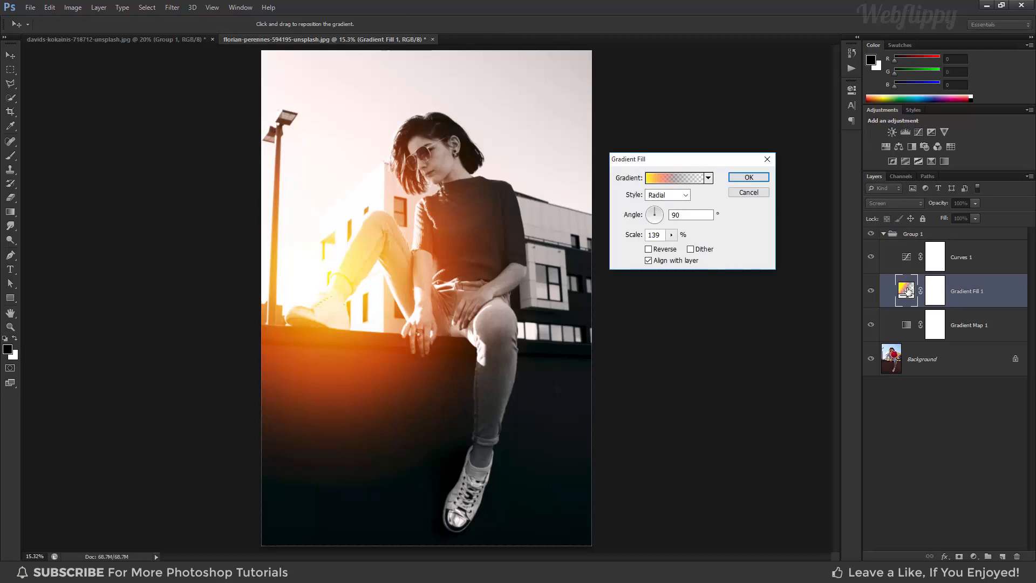
pyautogui.moveTo(341, 257); pyautogui.dragTo(340, 209)
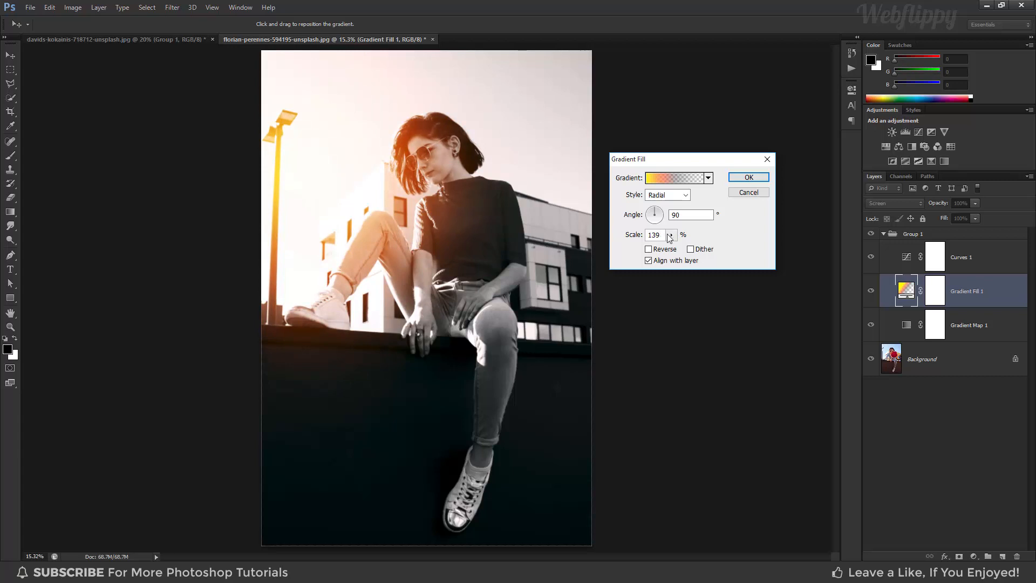
pyautogui.moveTo(670, 238); pyautogui.dragTo(673, 249)
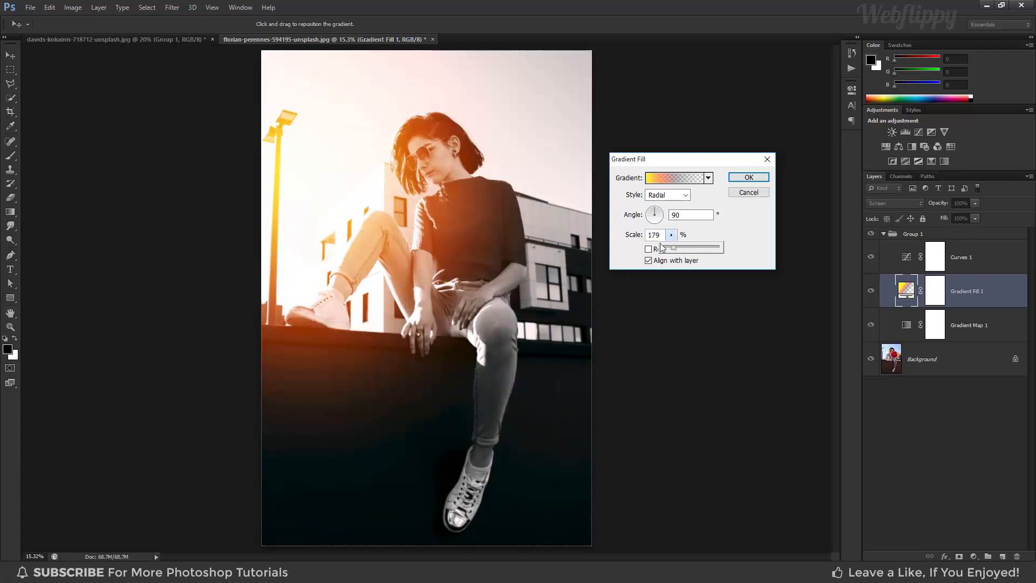
pyautogui.moveTo(347, 217); pyautogui.dragTo(331, 240)
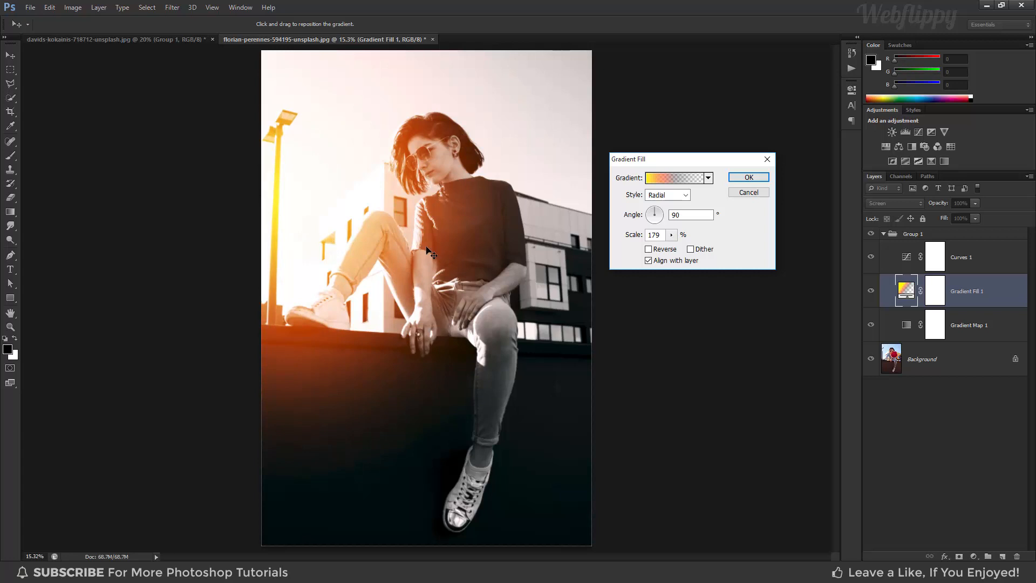
pyautogui.click(747, 177)
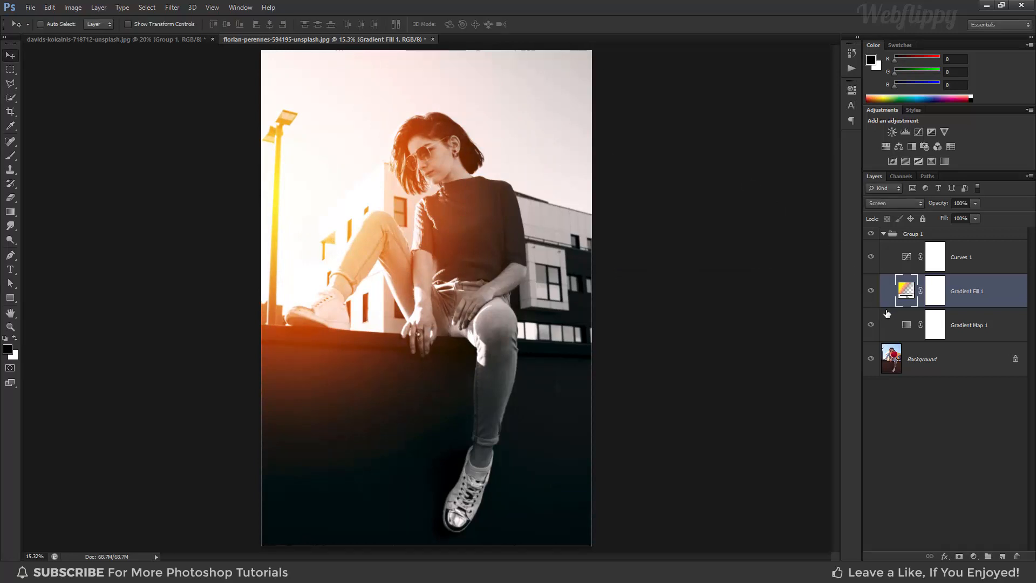
pyautogui.click(883, 233)
# Compare the photo of the woman with and without the effect group.
pyautogui.click(870, 233)
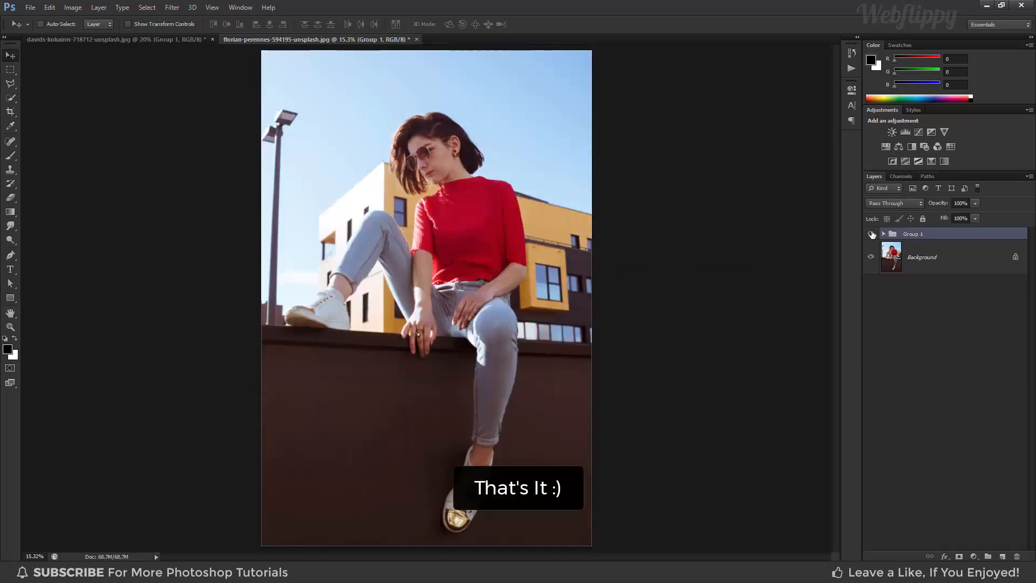
pyautogui.click(870, 233)
pyautogui.click(870, 234)
pyautogui.click(870, 233)
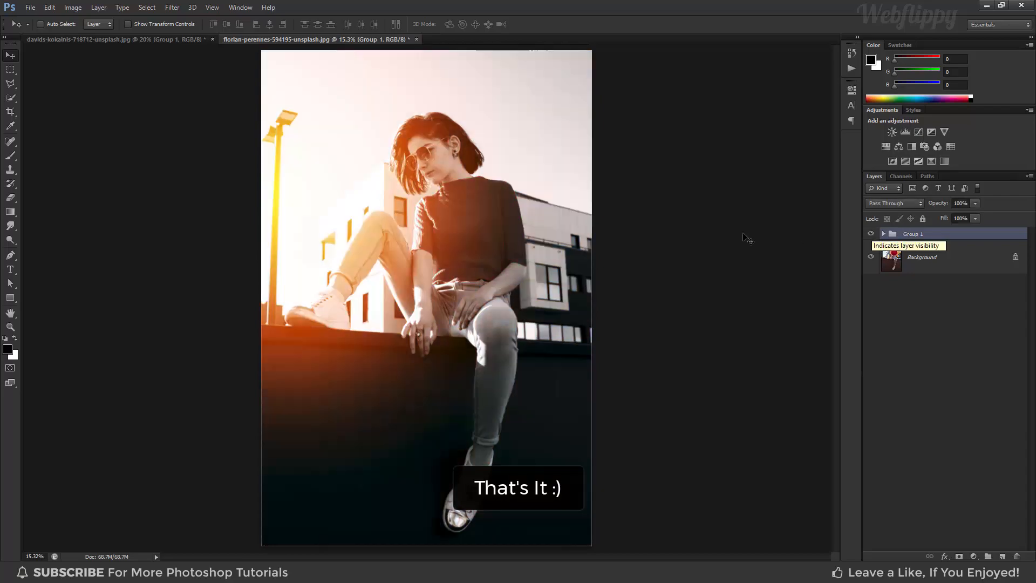